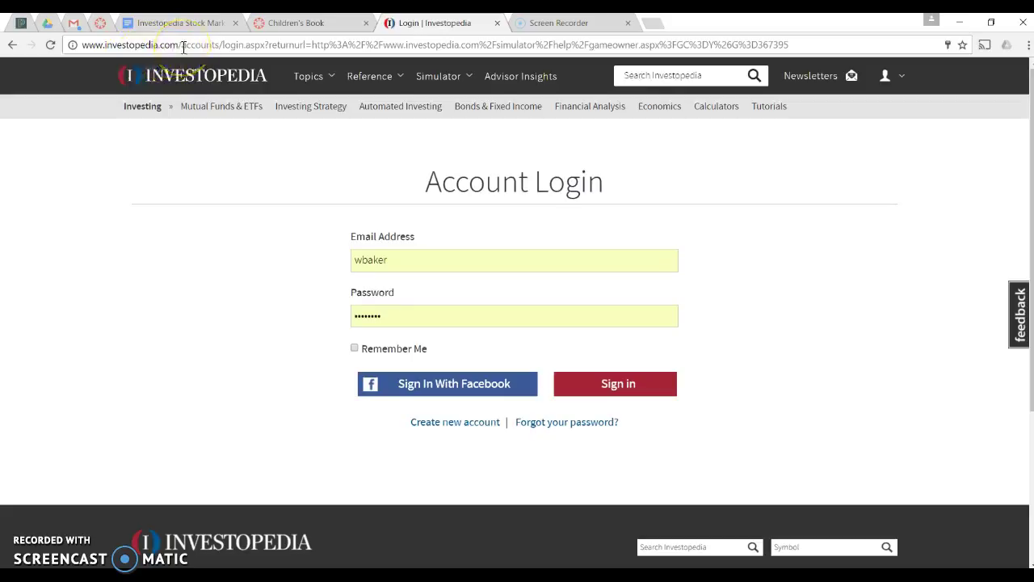
Complete the account e-mail address on the login form, choose Remember Me, and sign in to Investopedia
click(886, 80)
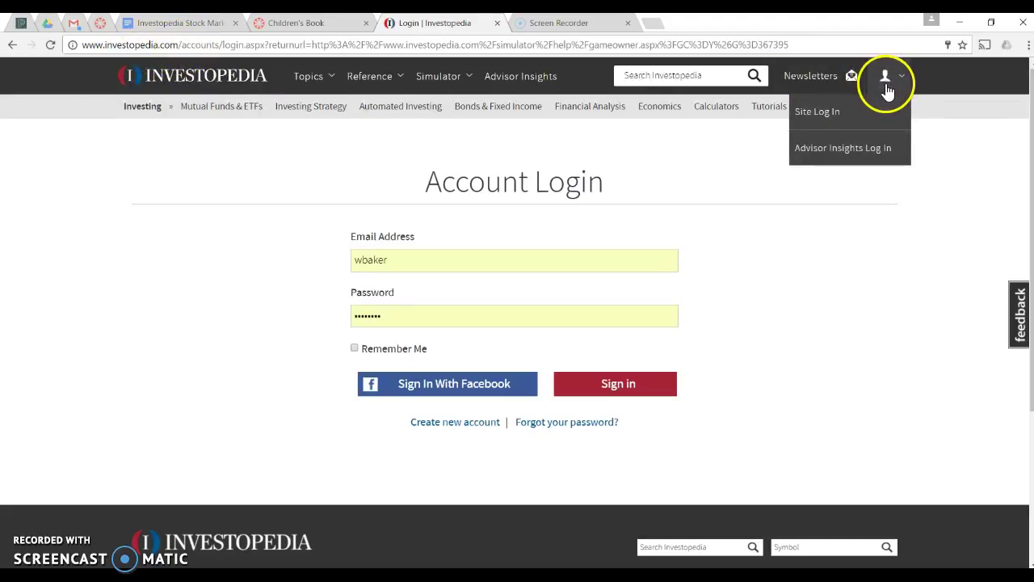
click(886, 77)
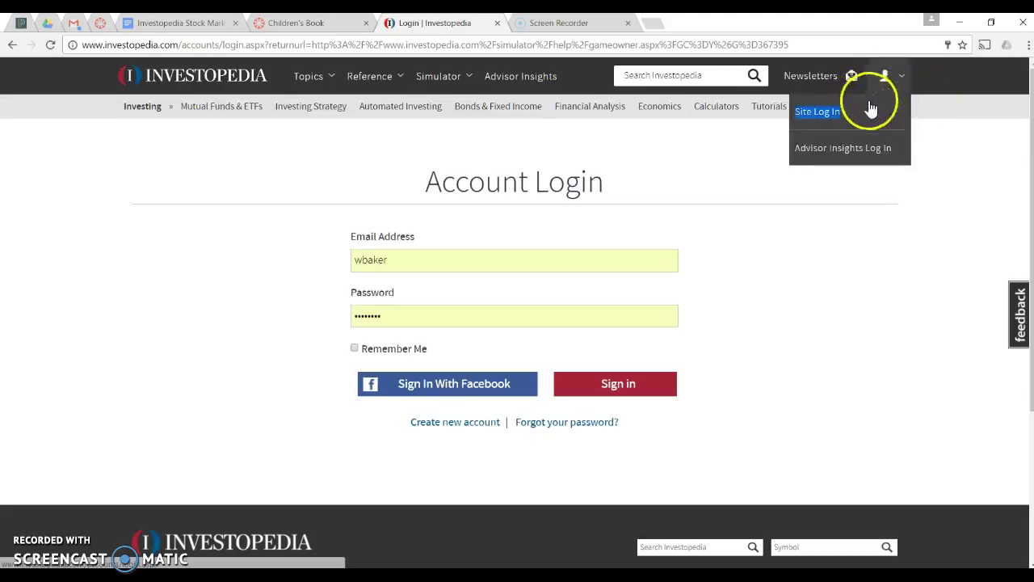
click(653, 394)
click(515, 255)
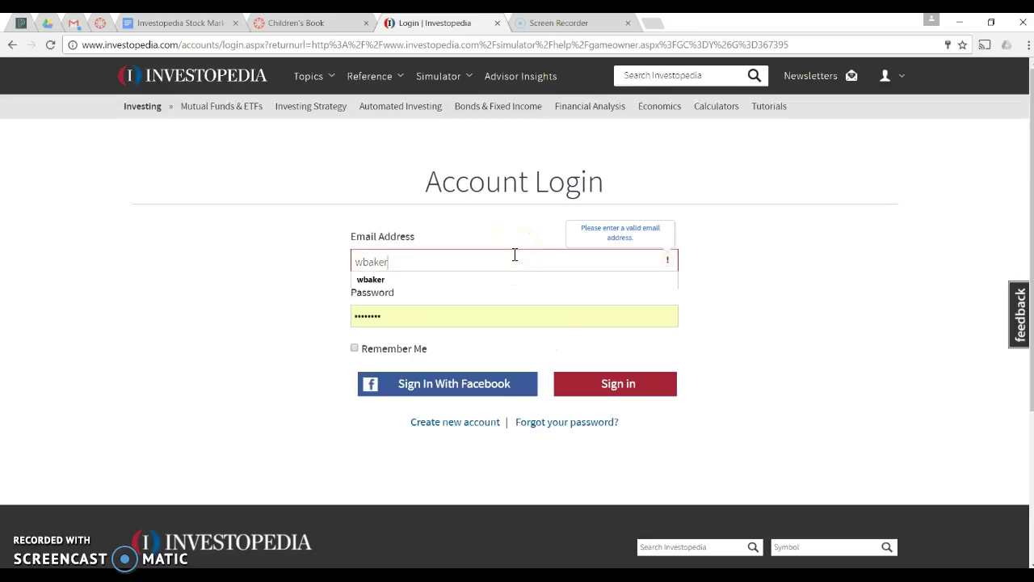
text(@)
click(459, 281)
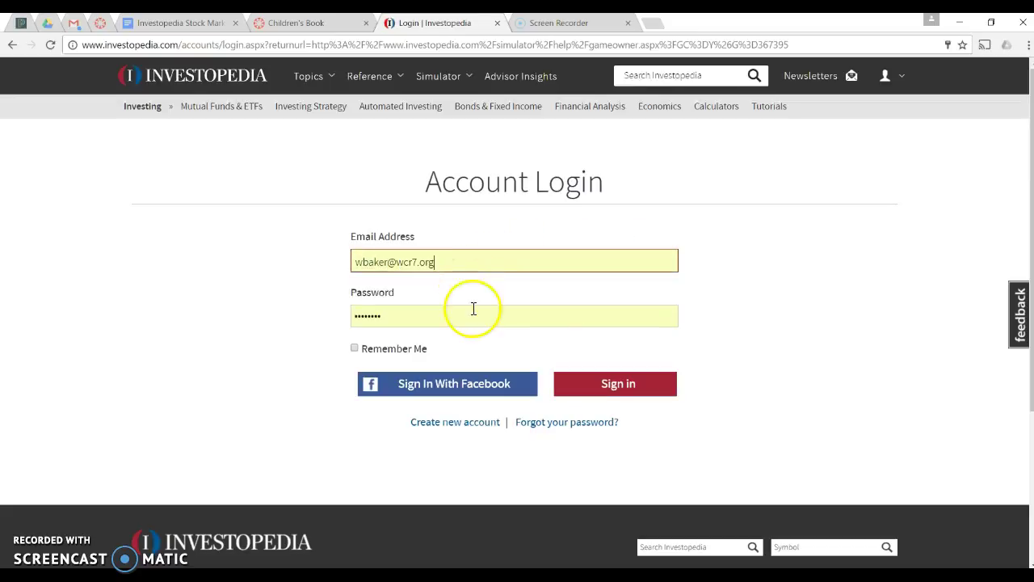
click(383, 349)
click(603, 391)
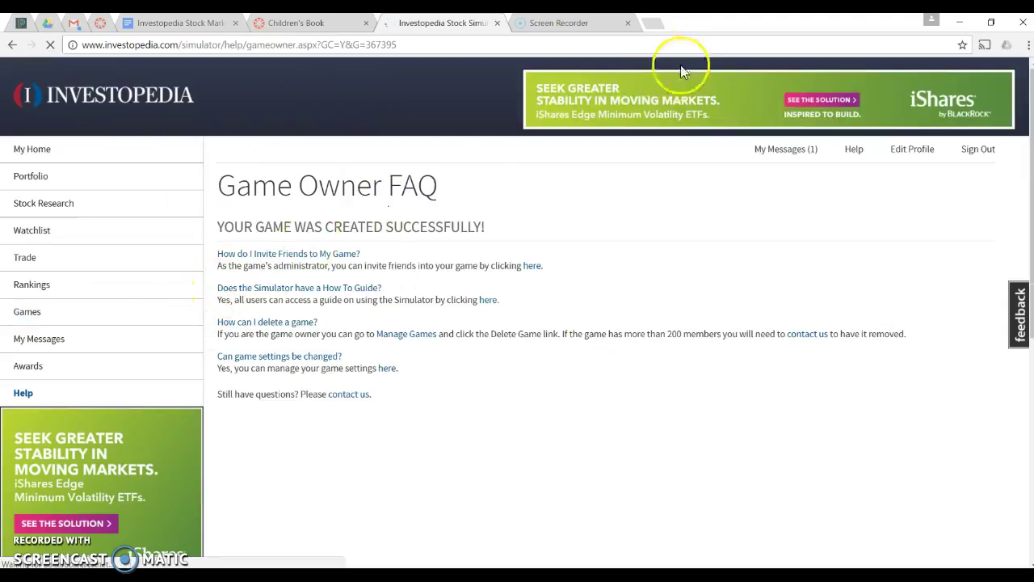
Open the Investopedia home page in a new browser tab and go to the Stock Simulator
click(657, 24)
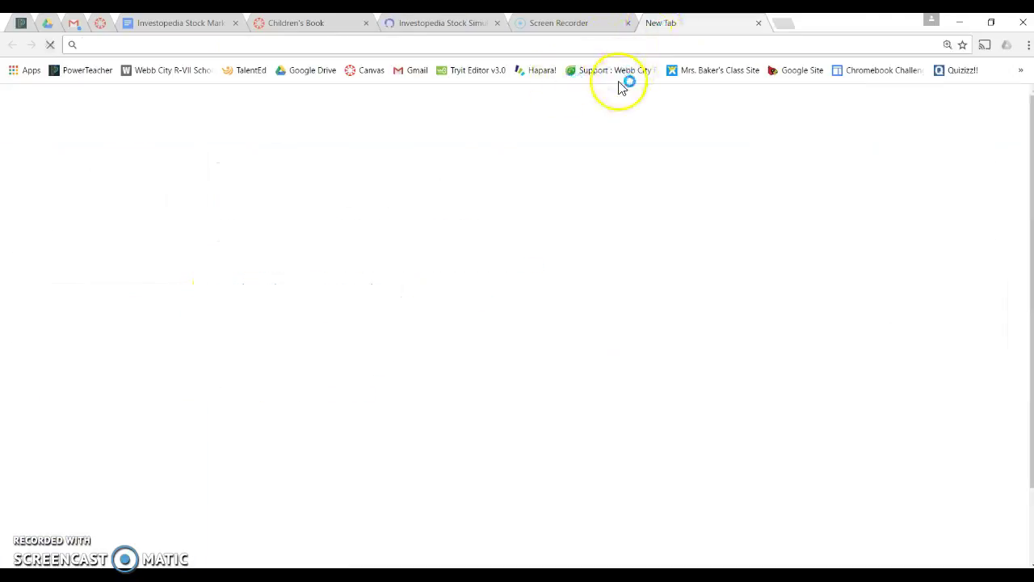
text(invest)
key(Return)
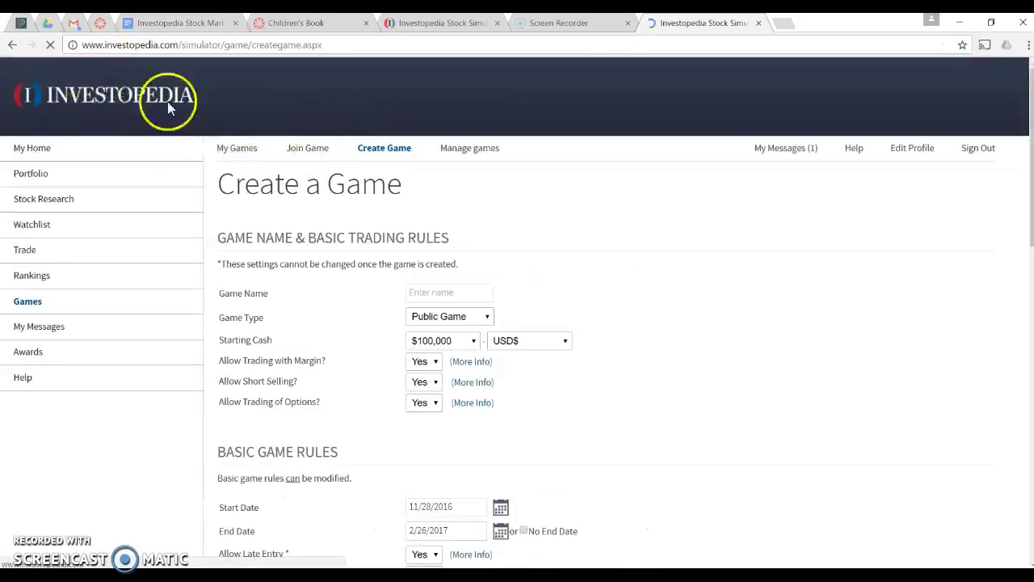
click(132, 115)
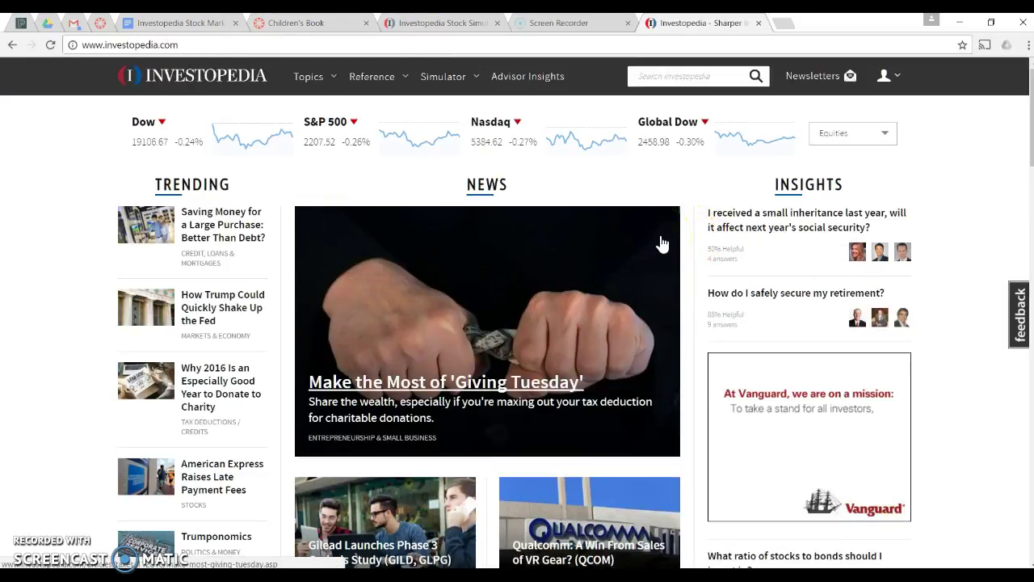
mouse_move(451, 81)
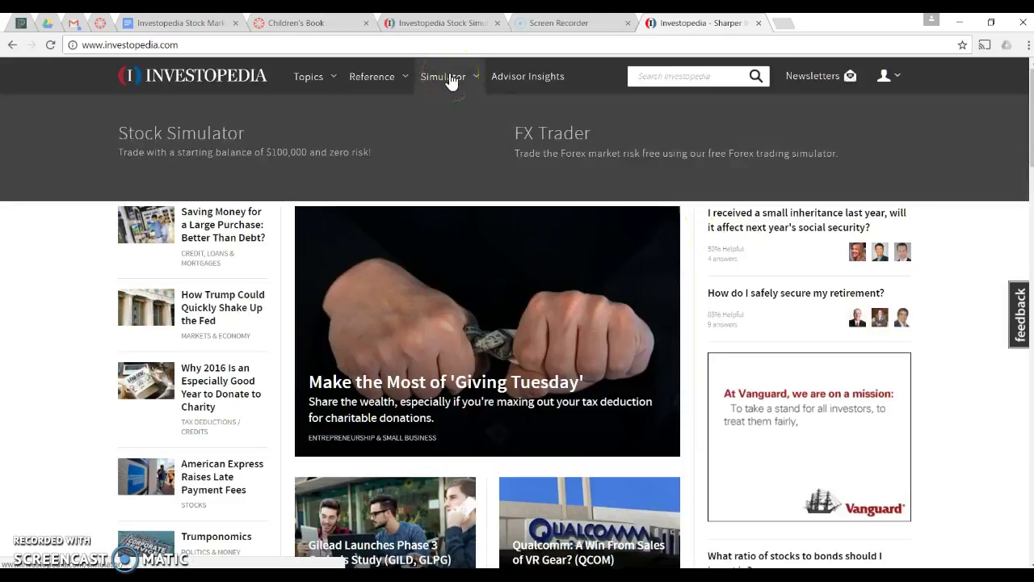
mouse_move(348, 109)
mouse_move(443, 100)
click(345, 152)
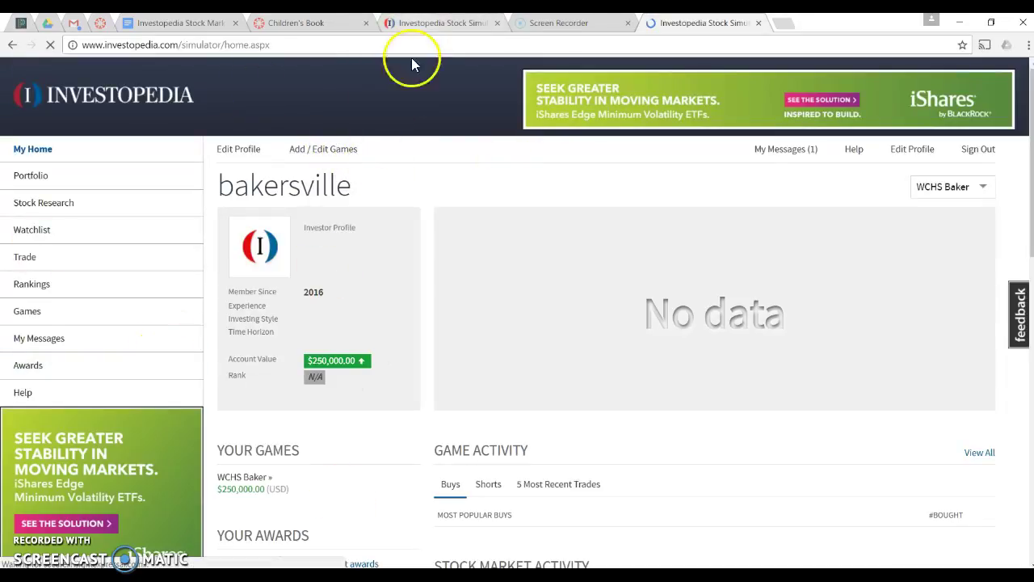
Let Chrome save the site's login in the Game Owner FAQ tab, and return to the simulator's home page
click(416, 25)
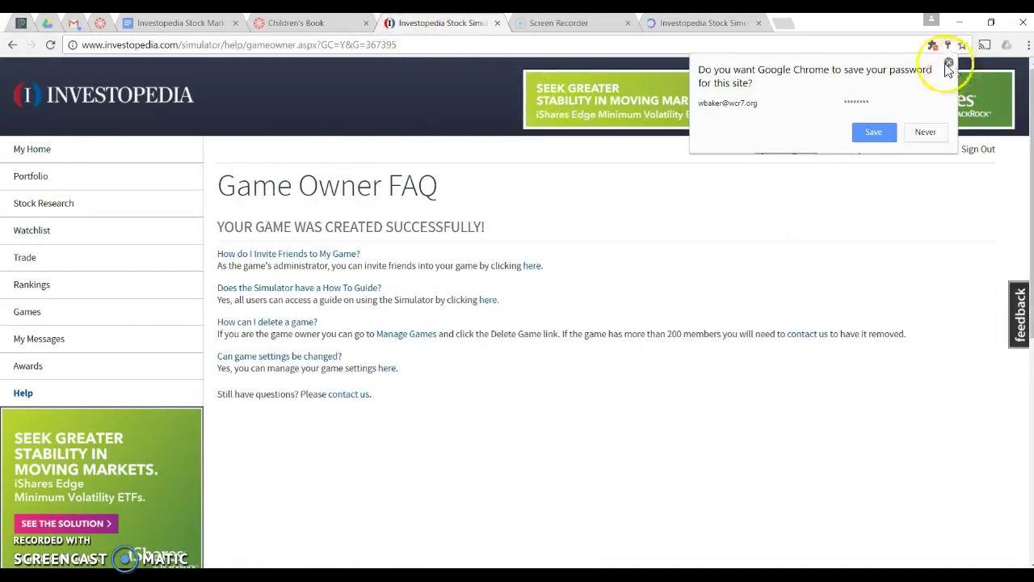
click(875, 131)
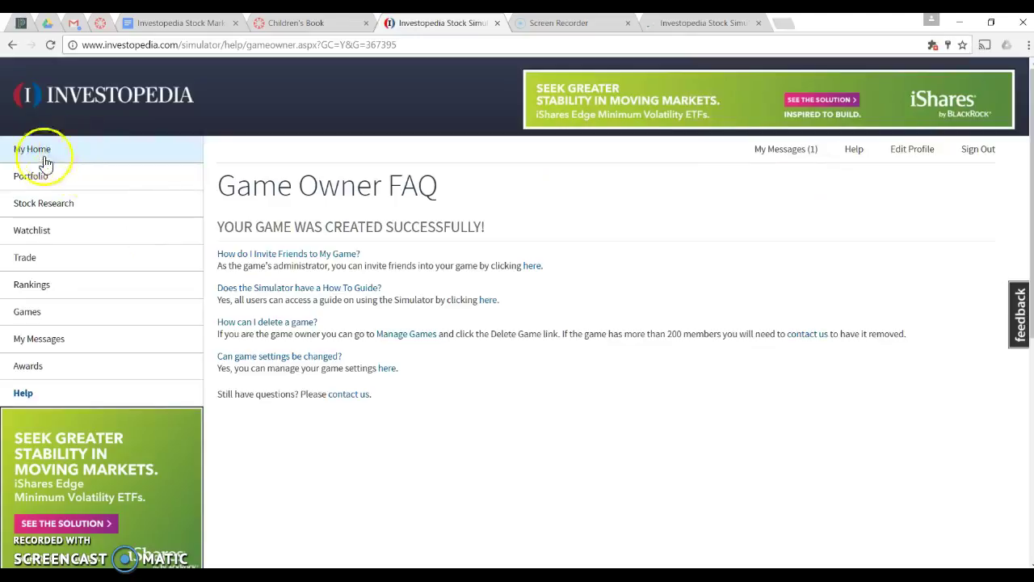
click(709, 23)
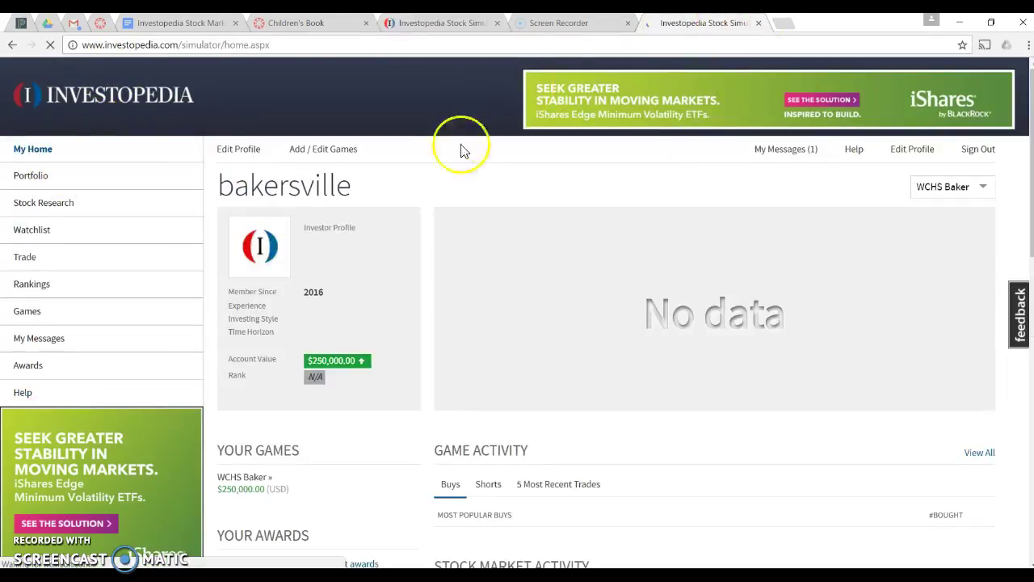
click(25, 152)
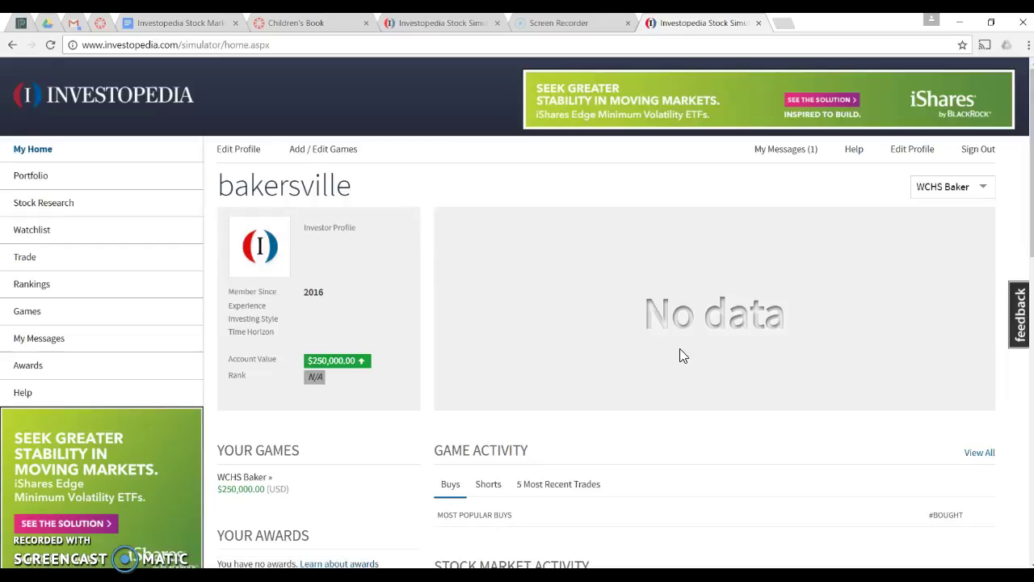
Open the game's portfolio and examine its buying power, account value and cash figures
click(623, 255)
scroll(358, 427, down, 1)
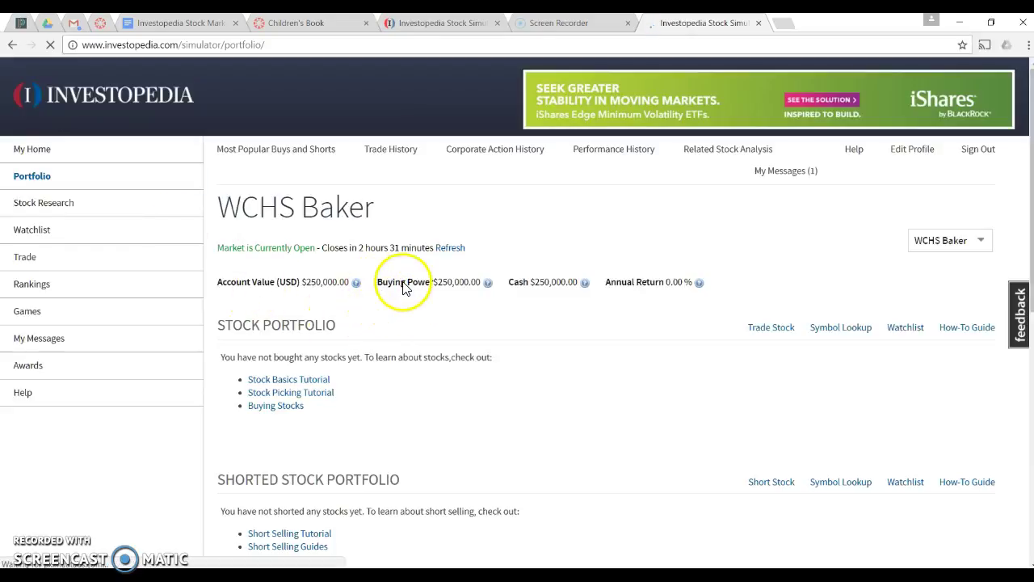
drag(377, 278, 482, 280)
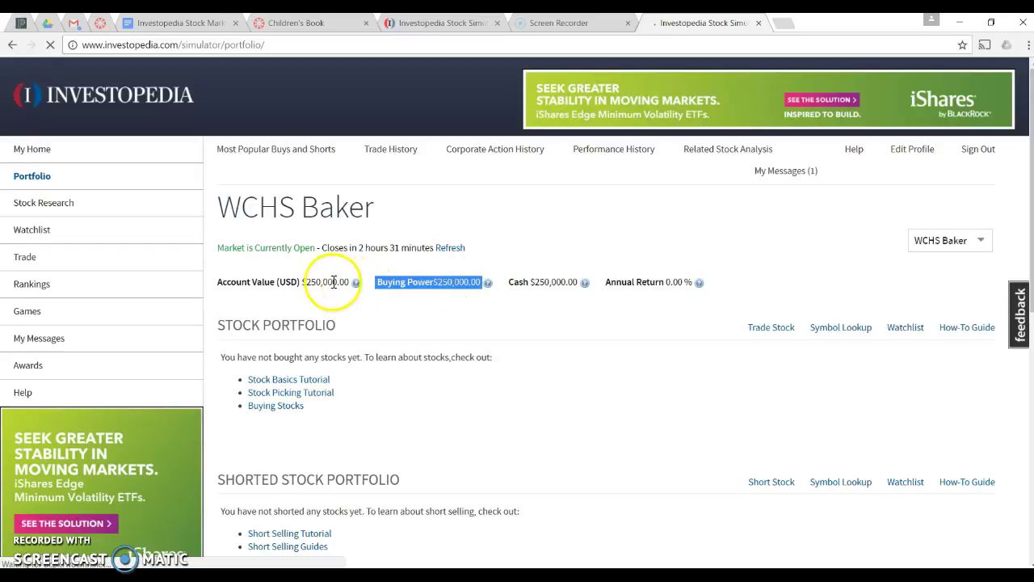
double_click(308, 282)
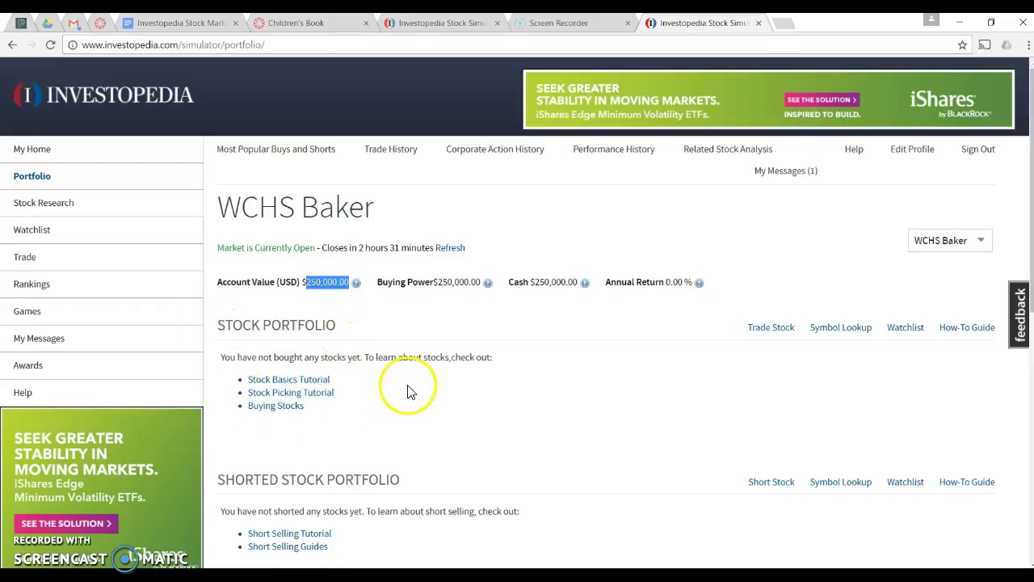
scroll(408, 391, down, 1)
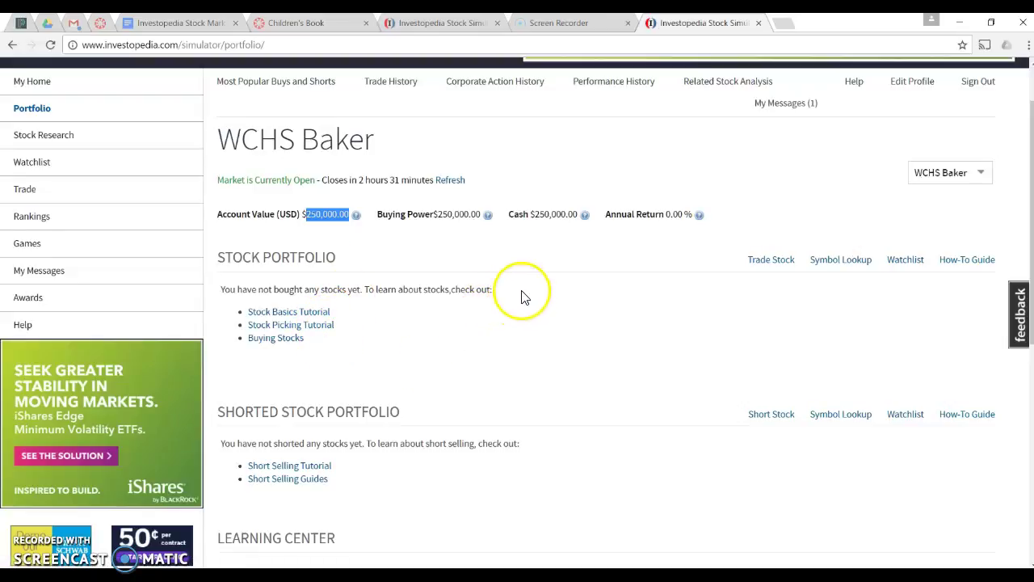
drag(577, 215, 511, 213)
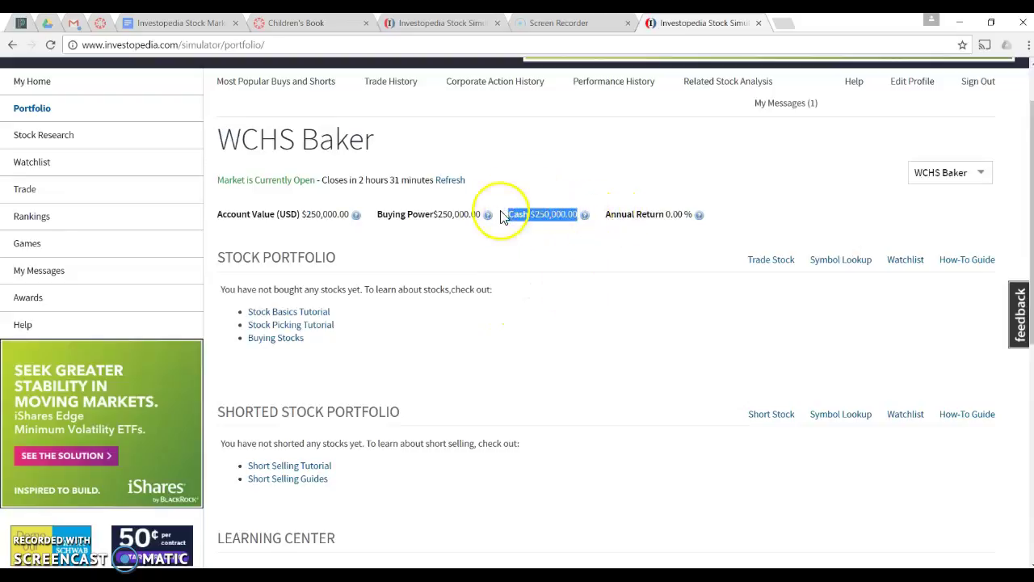
drag(507, 216, 430, 236)
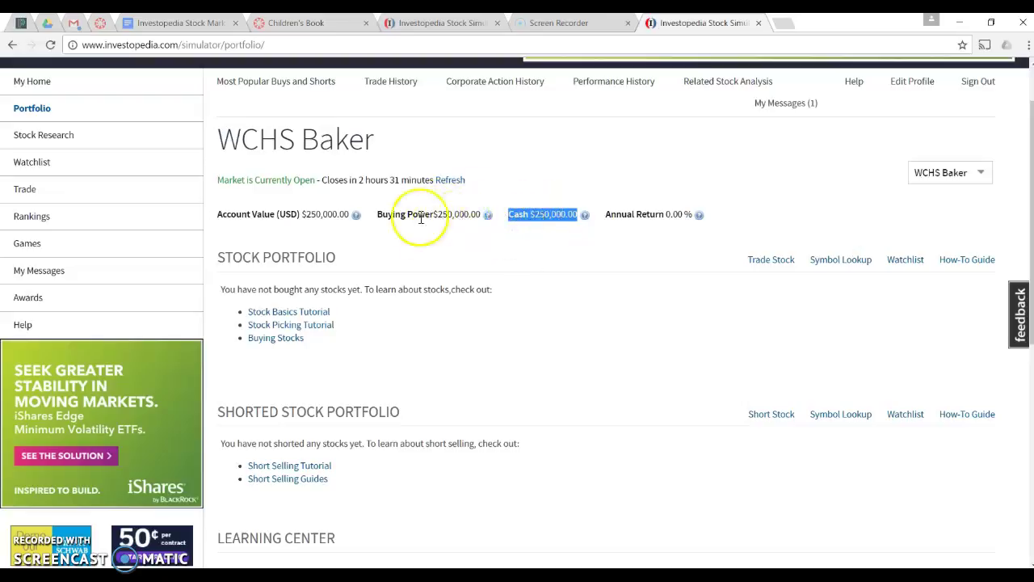
Read the help explanations for Buying Power and Cash, including the buying power formula, and close the explanation
click(488, 215)
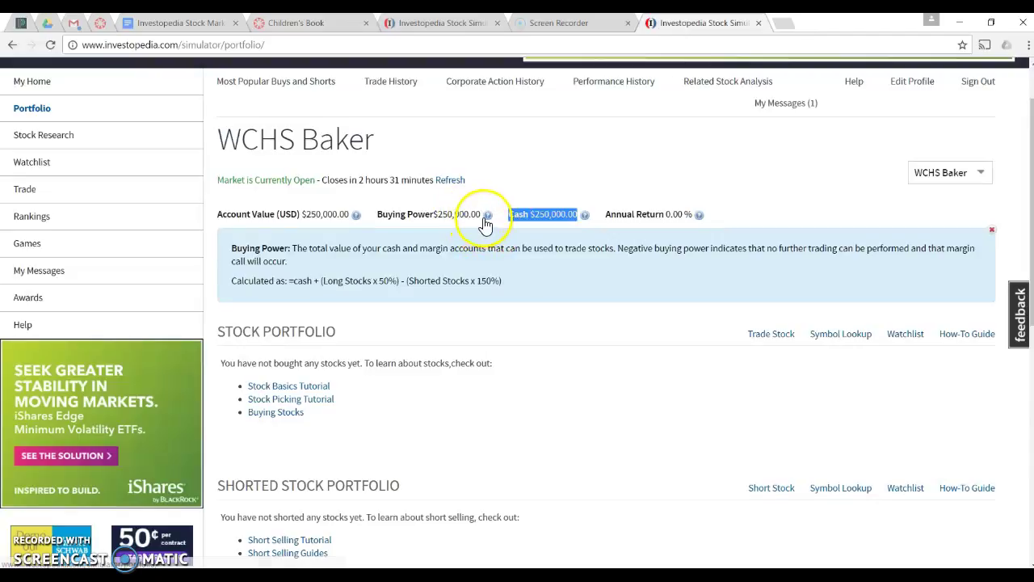
click(585, 215)
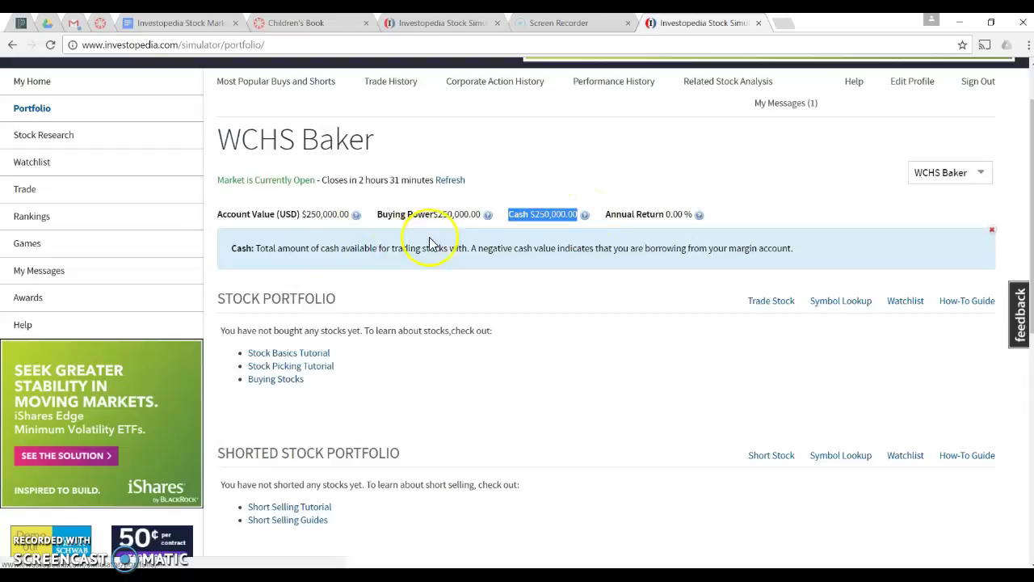
click(488, 216)
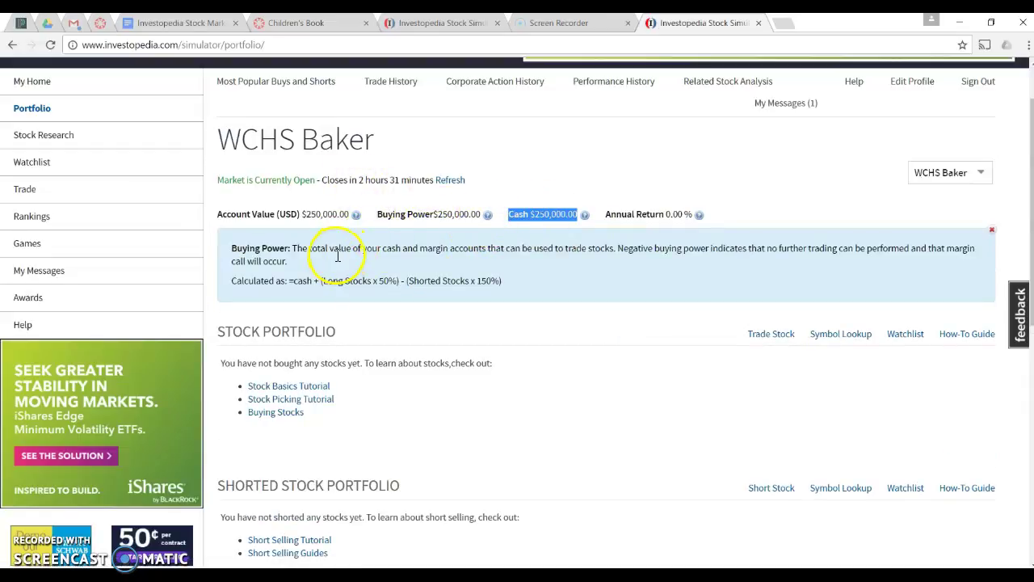
drag(418, 248, 488, 244)
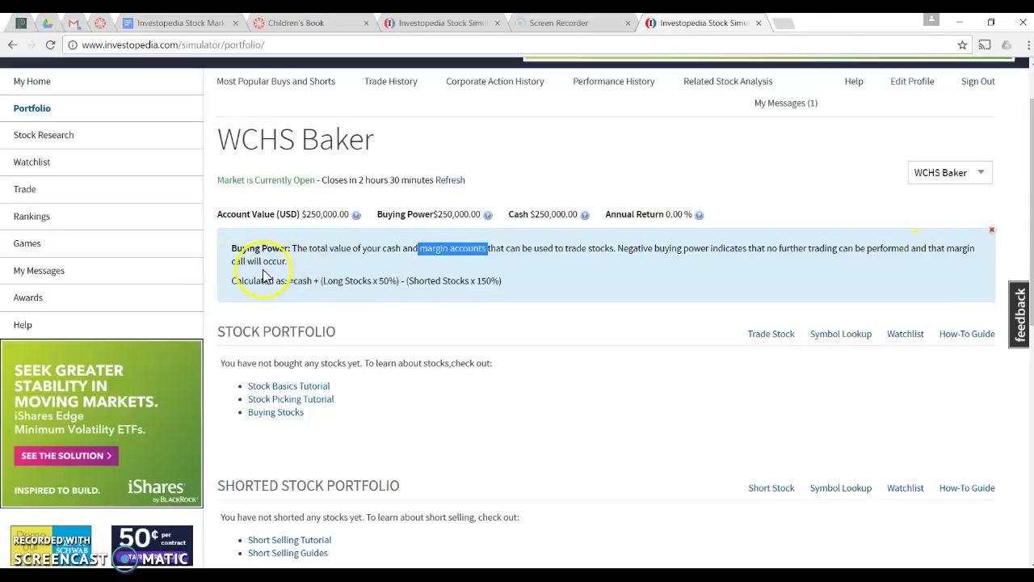
drag(233, 281, 507, 279)
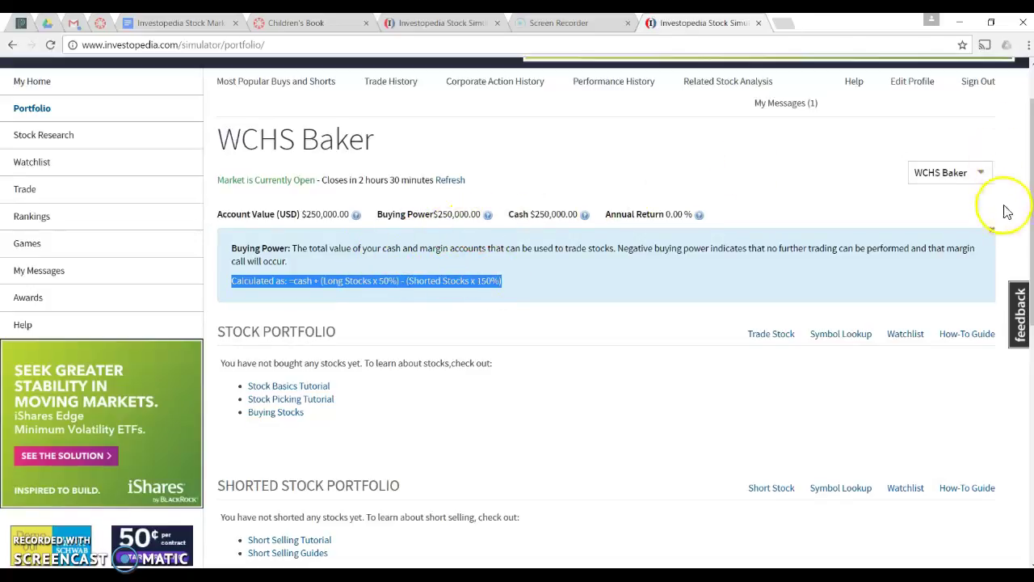
click(997, 234)
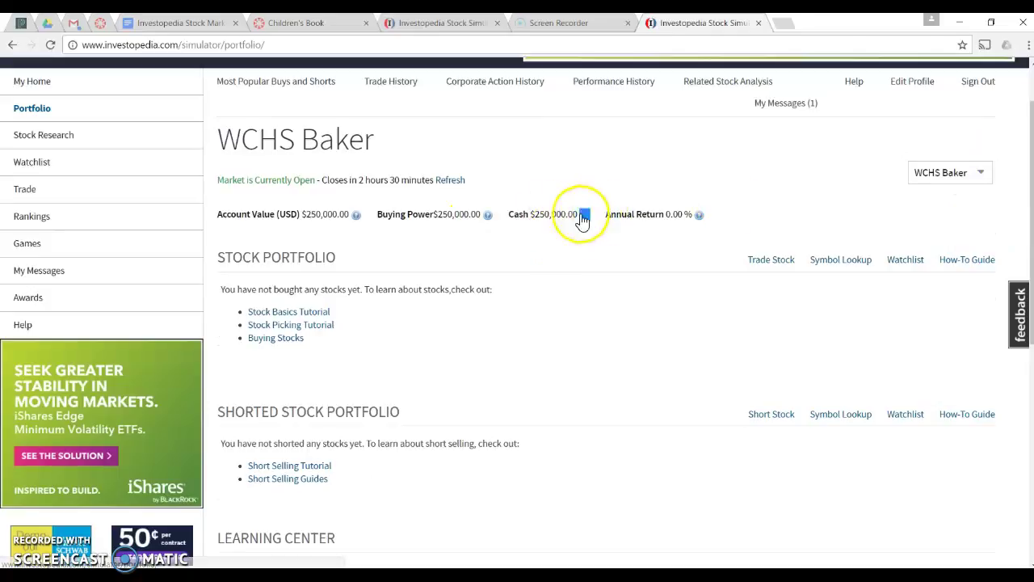
Compare the portfolio's cash with its account value and look over the rest of the portfolio page
drag(583, 220, 497, 220)
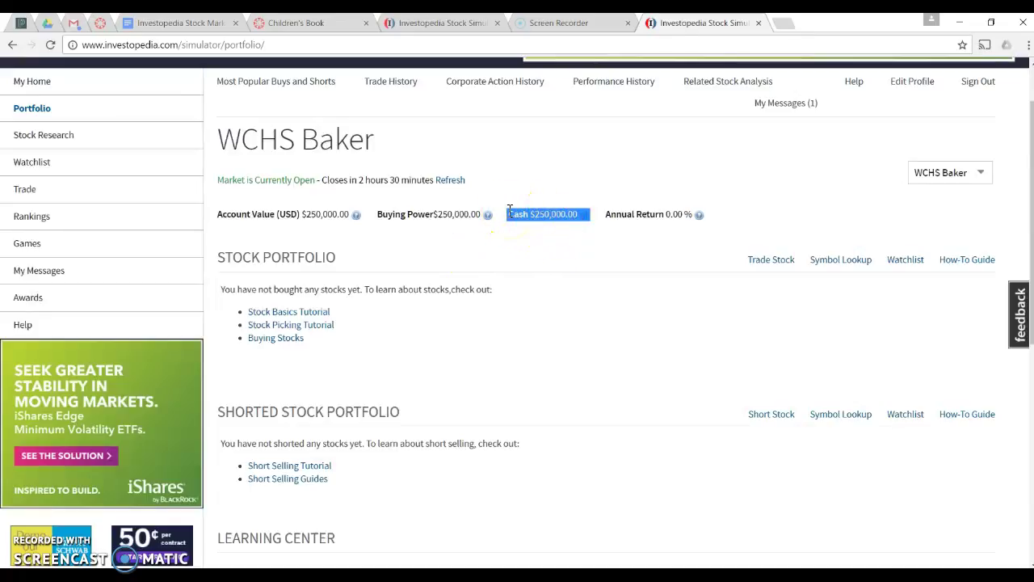
drag(212, 216, 353, 223)
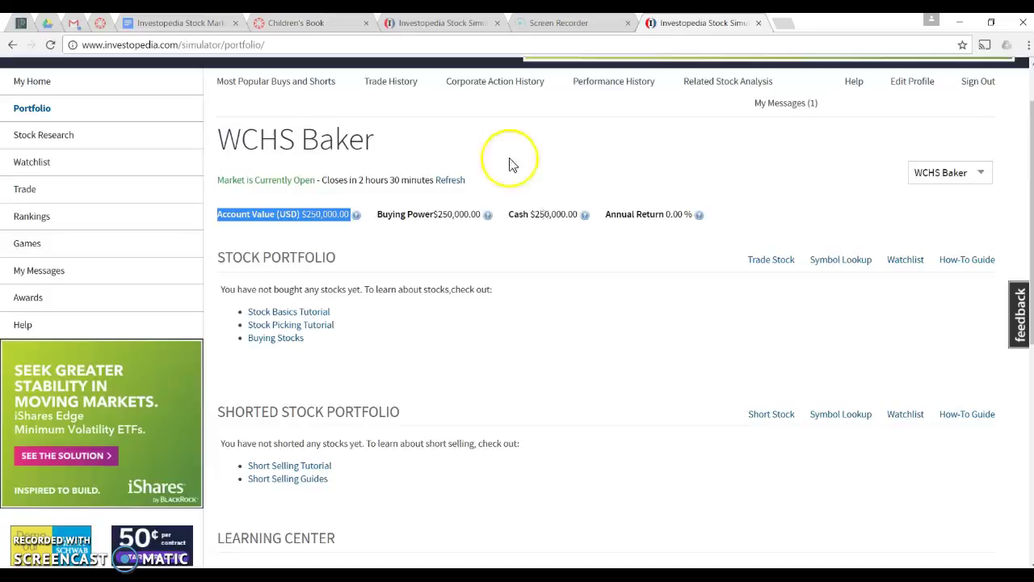
scroll(297, 260, down, 3)
scroll(299, 265, up, 4)
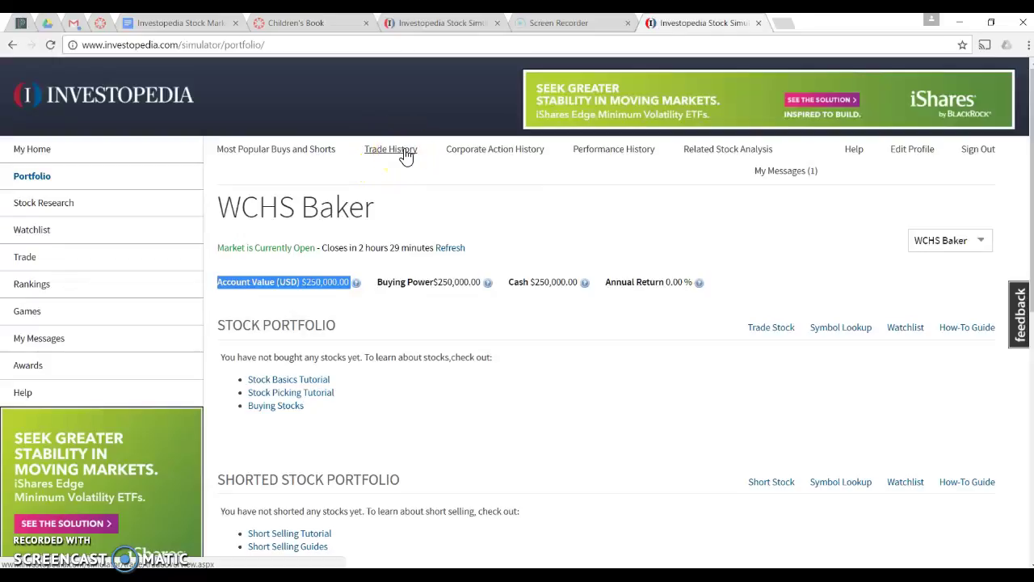
Look through the game's trade history, rankings and trading awards pages and the My Games list
click(406, 155)
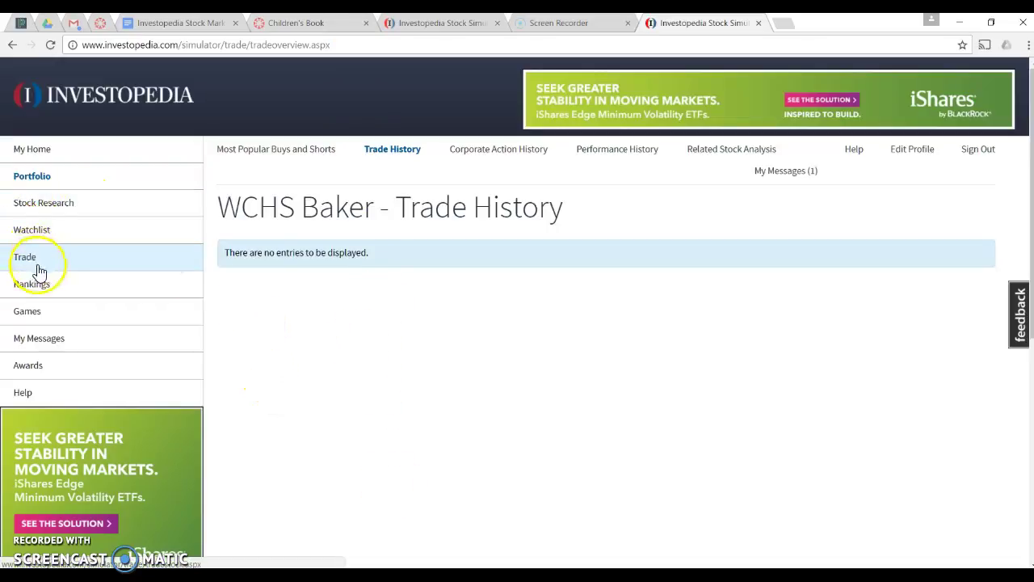
click(48, 291)
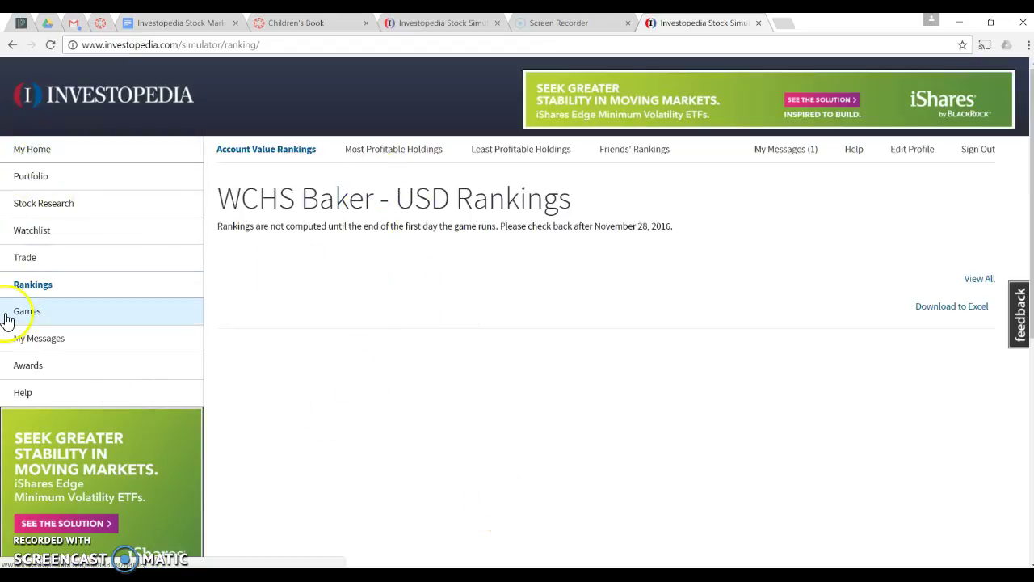
click(35, 370)
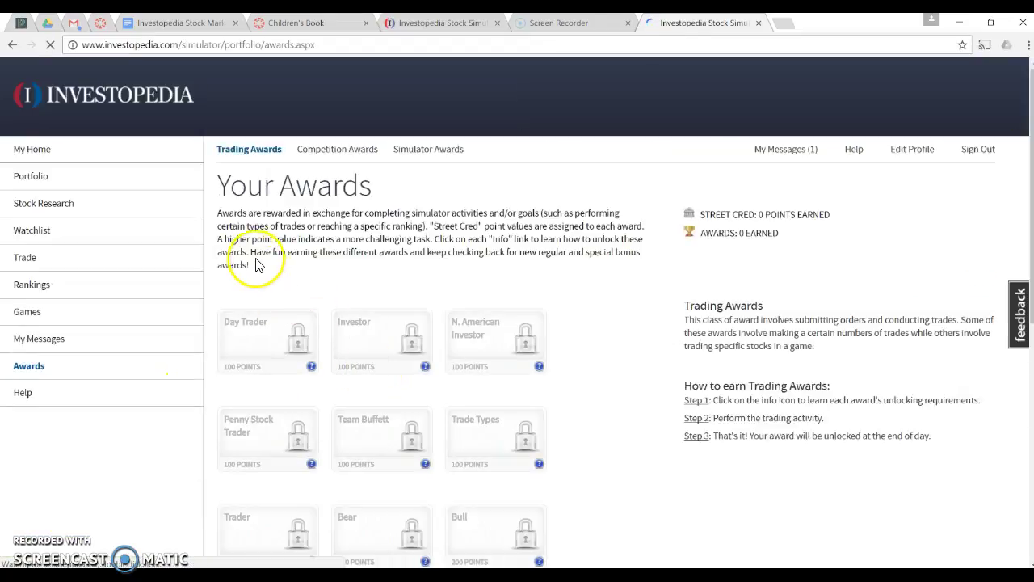
scroll(560, 331, down, 1)
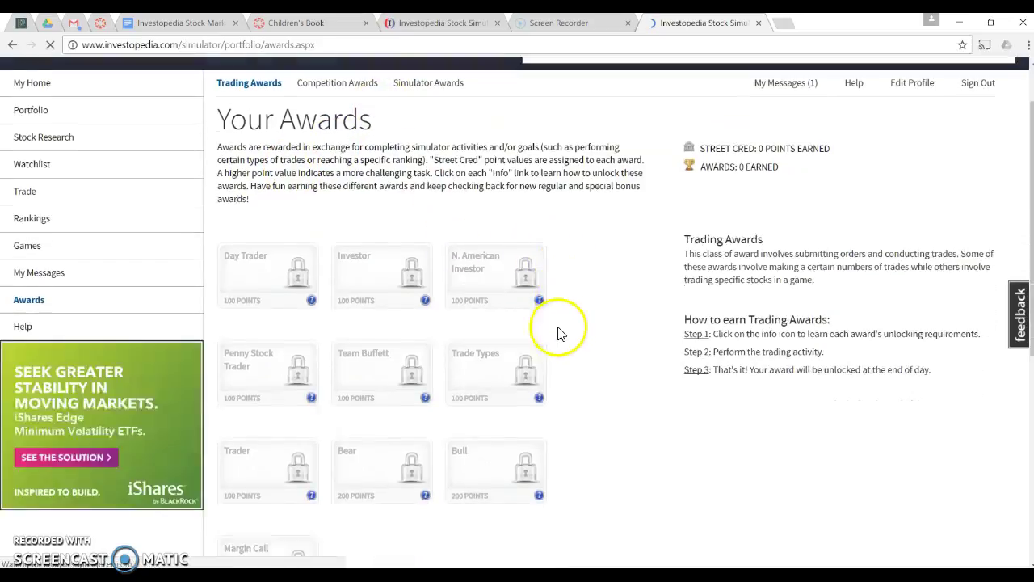
scroll(406, 346, down, 1)
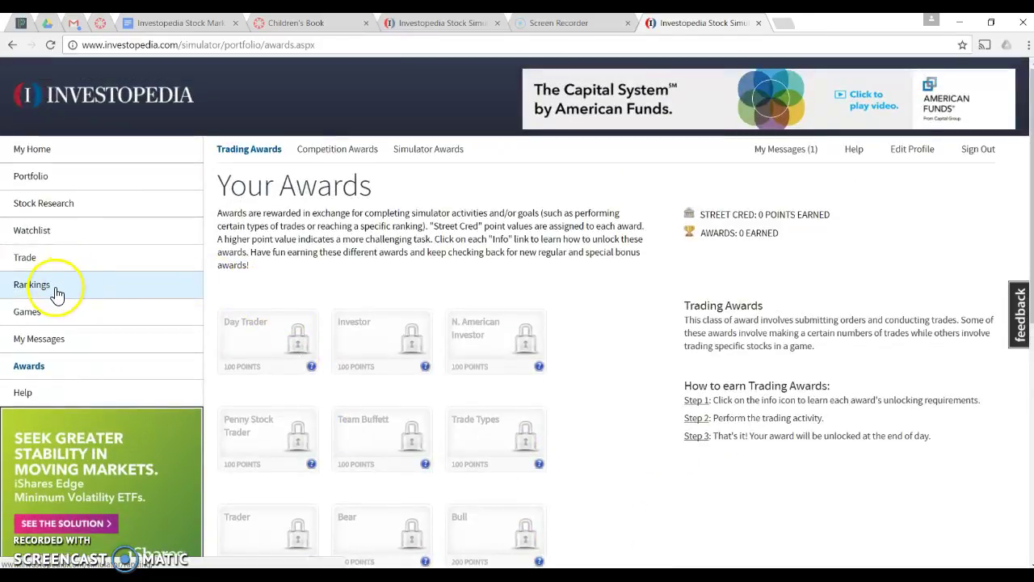
click(38, 320)
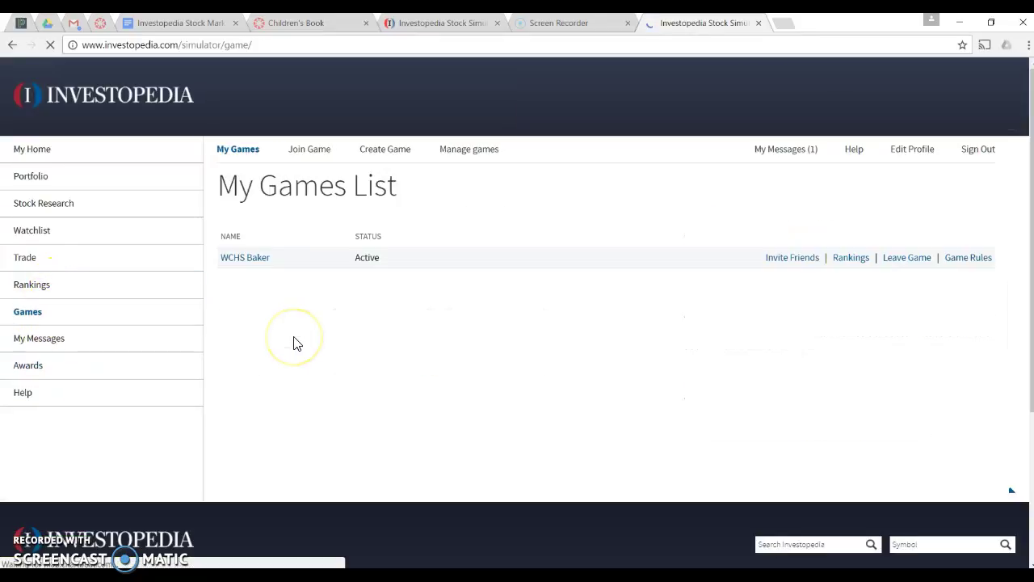
Check the class game's name and status in My Games List and open the stock trading page
drag(221, 244, 380, 259)
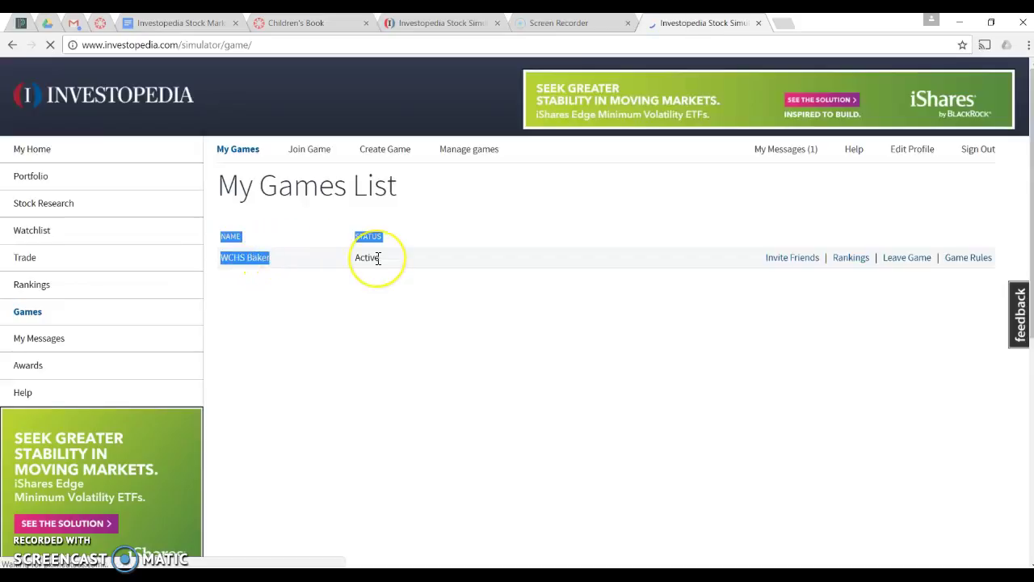
click(377, 259)
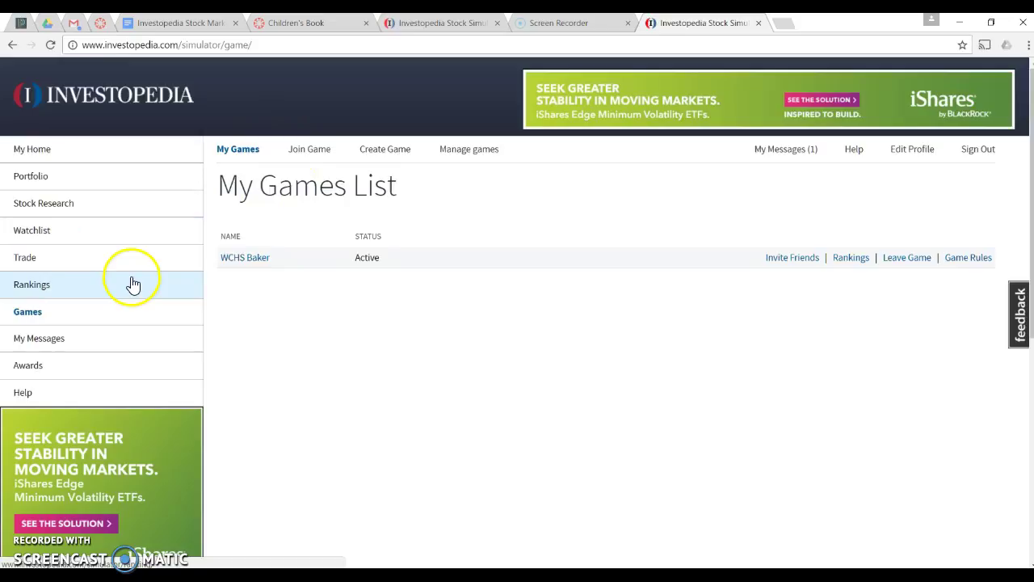
click(51, 261)
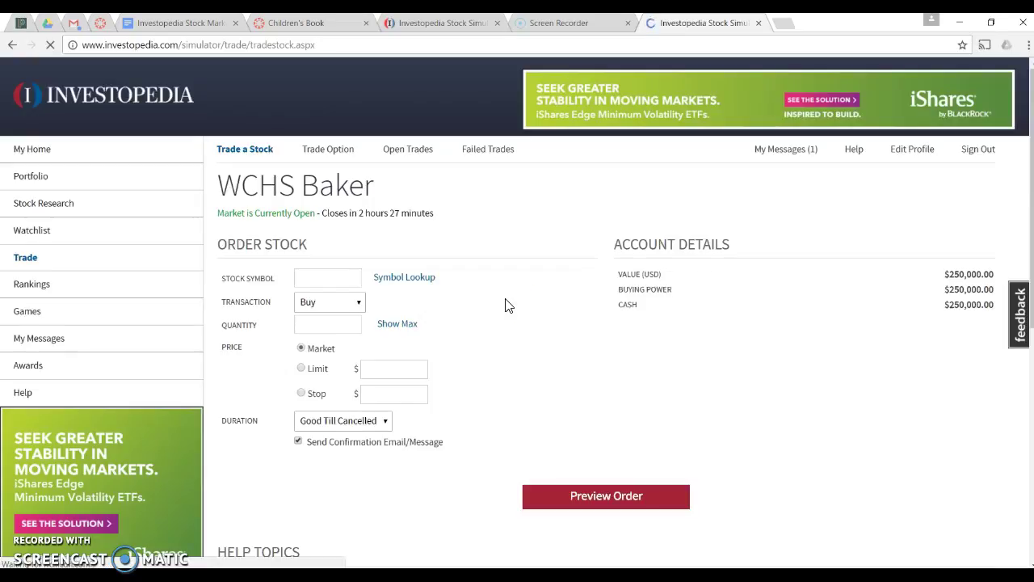
Fit the trading page to one half of the screen and place a new browser window in the other half
drag(824, 24, 49, 88)
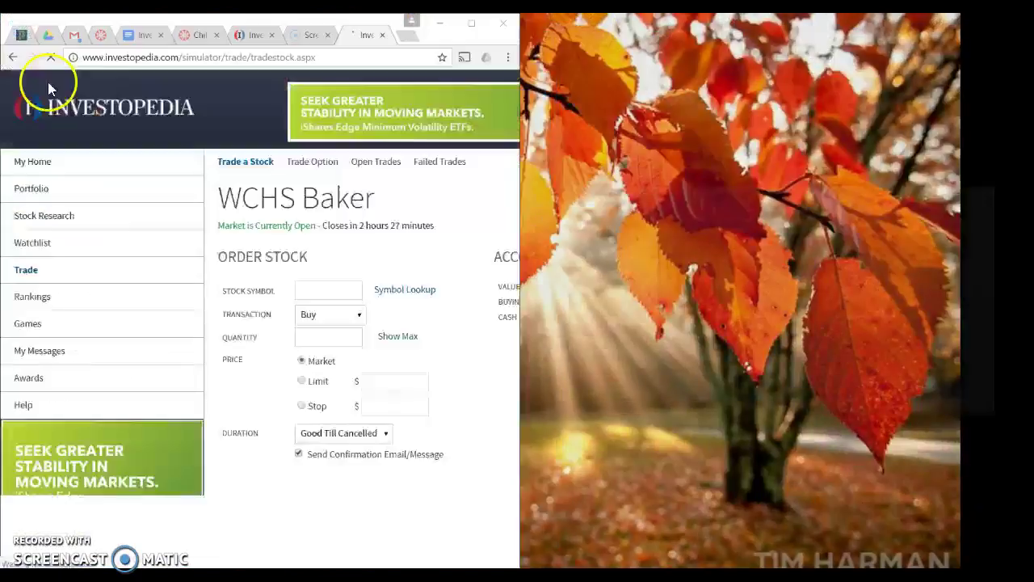
click(408, 36)
drag(385, 42, 1032, 121)
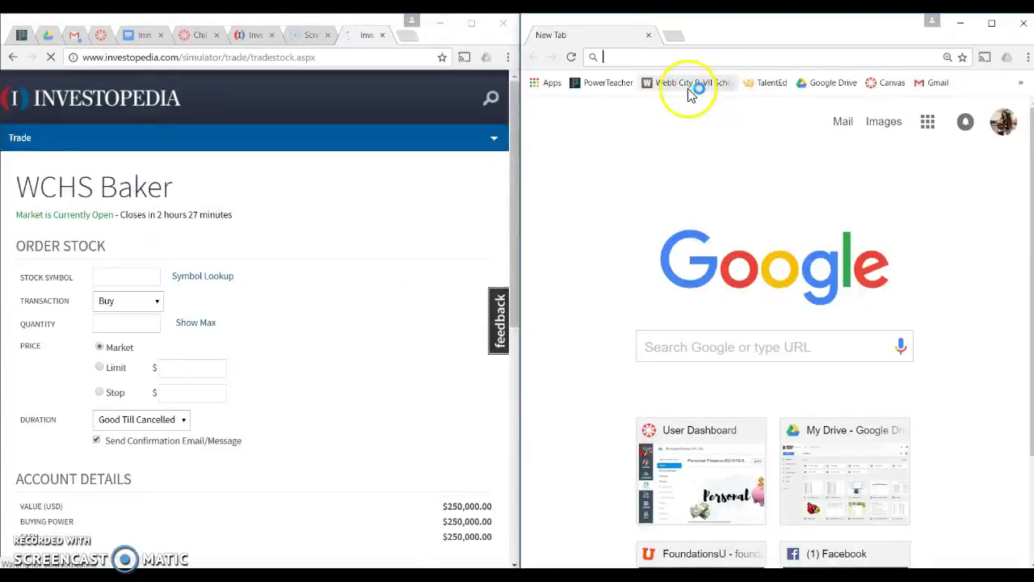
Search Google for "yahoo finance" in the new window and open the Yahoo Finance site
text(yahoo financ)
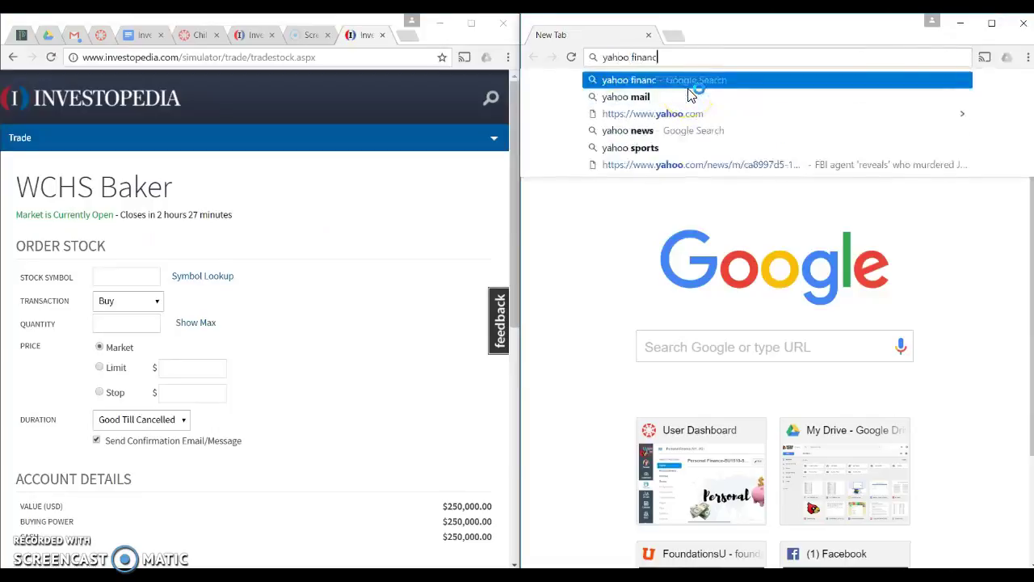
text(e)
key(Return)
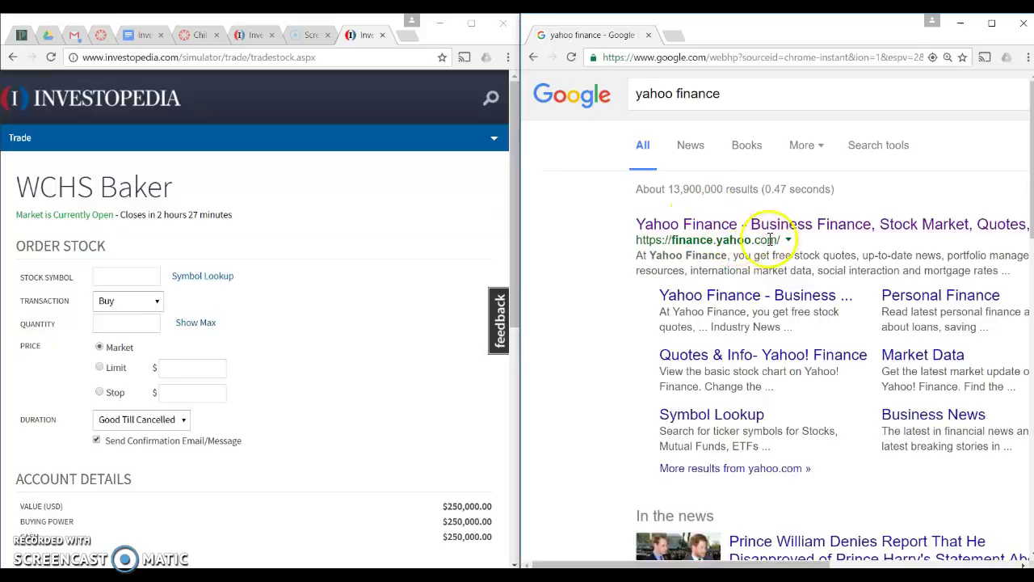
click(762, 224)
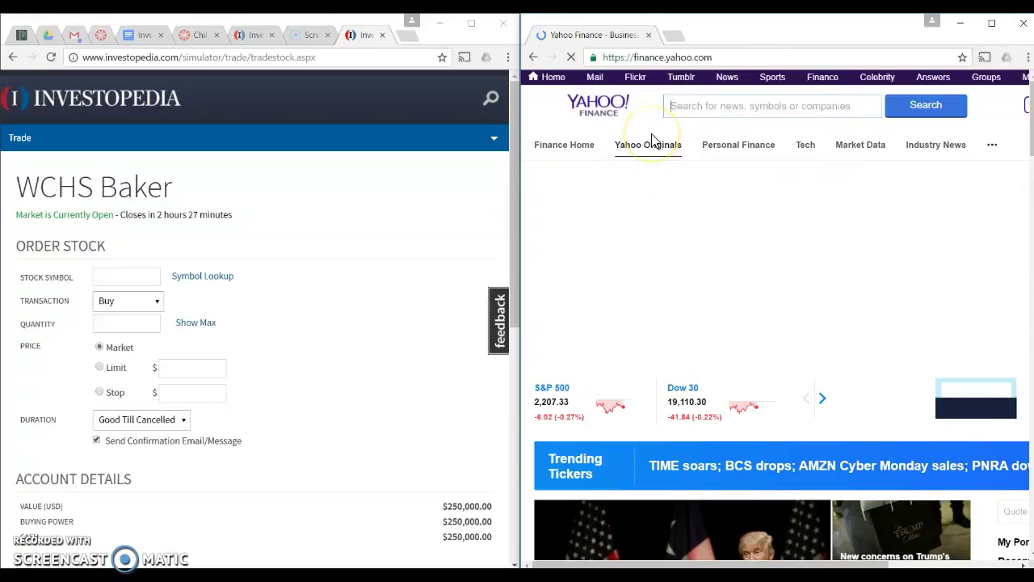
mouse_move(653, 139)
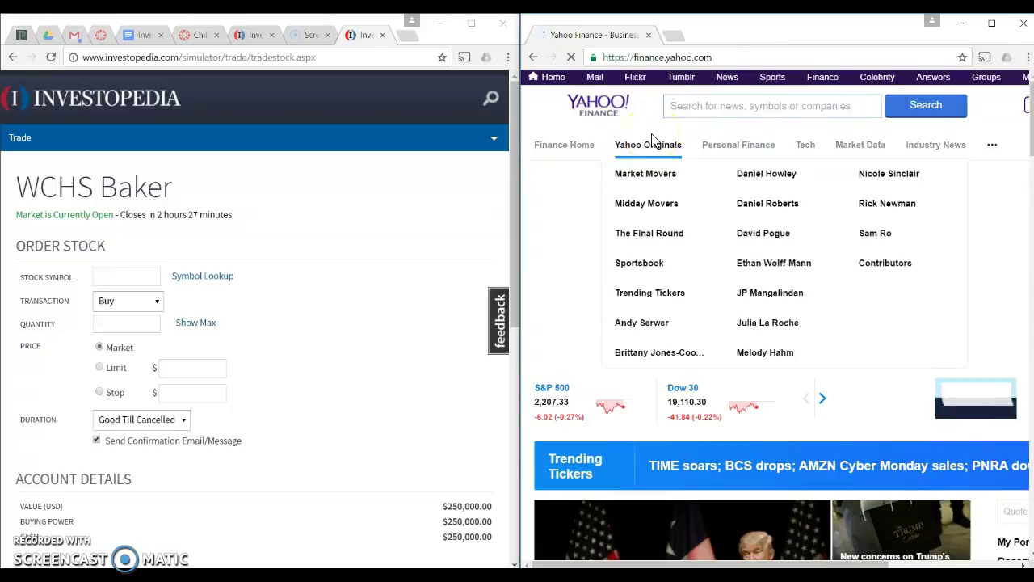
Examine the Order Stock form, including its symbol field, Symbol Lookup, account details and help topics, alongside Yahoo Finance's symbol search
click(365, 208)
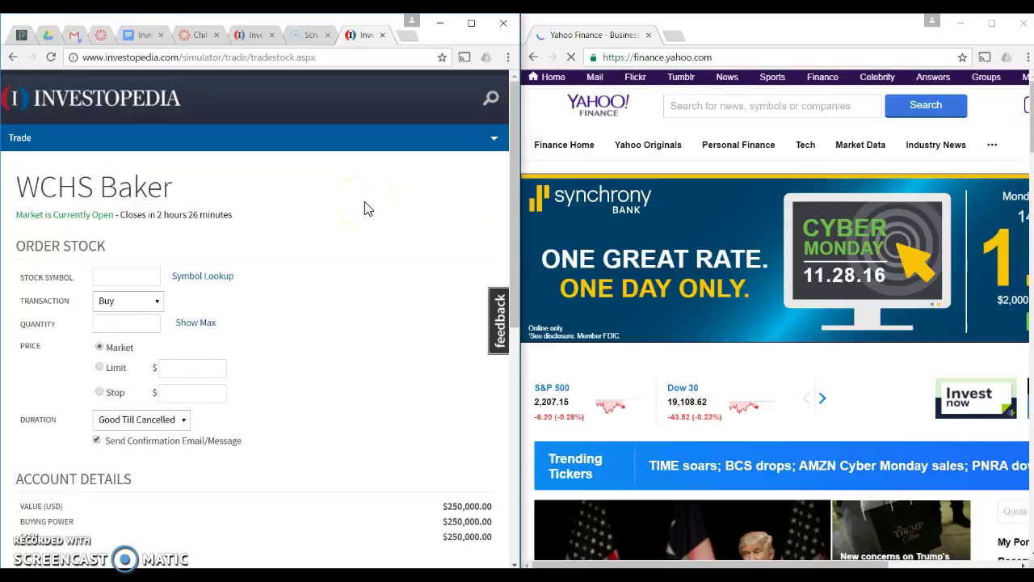
click(725, 106)
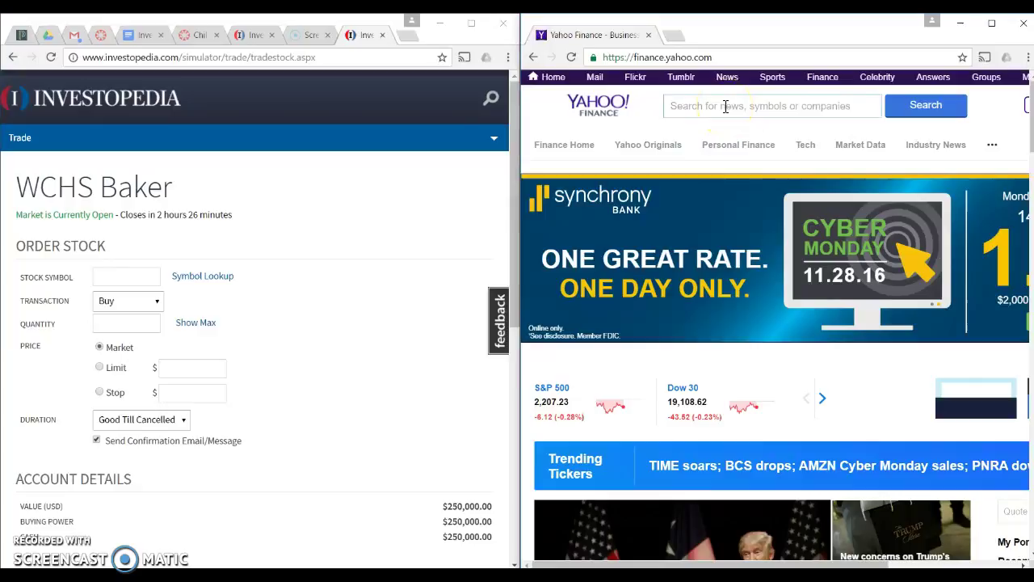
scroll(216, 312, down, 1)
scroll(216, 313, down, 1)
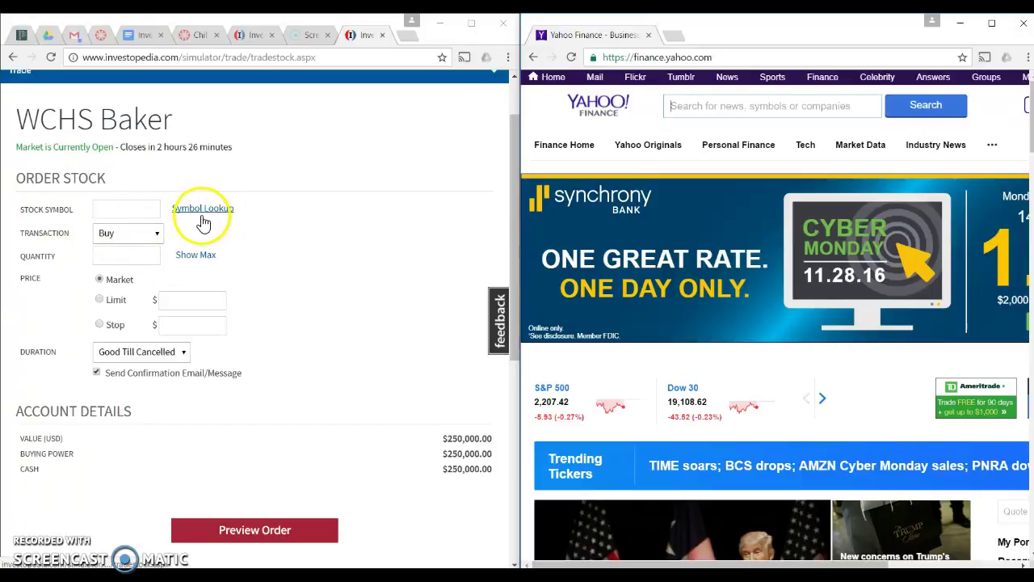
click(131, 209)
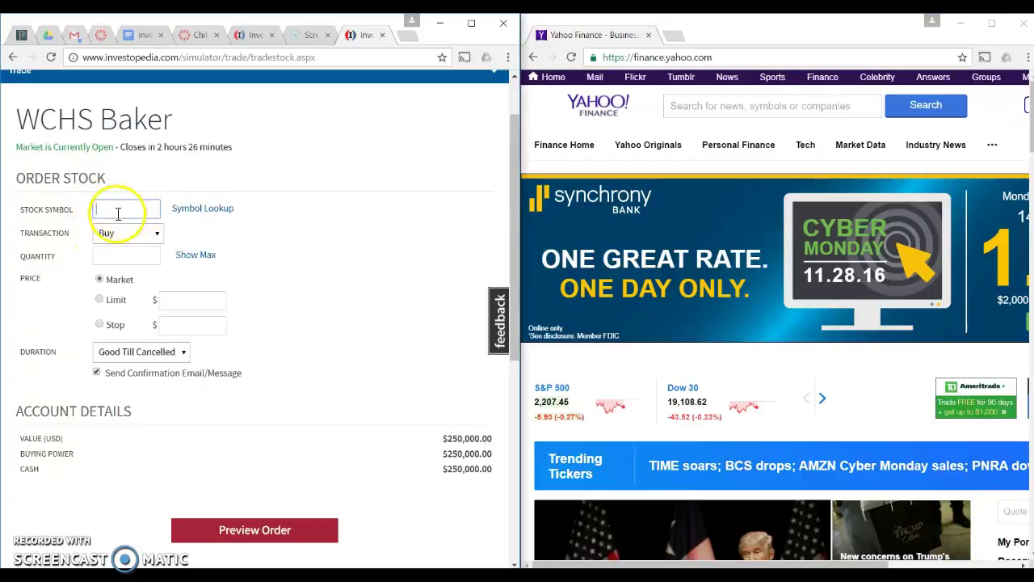
click(202, 210)
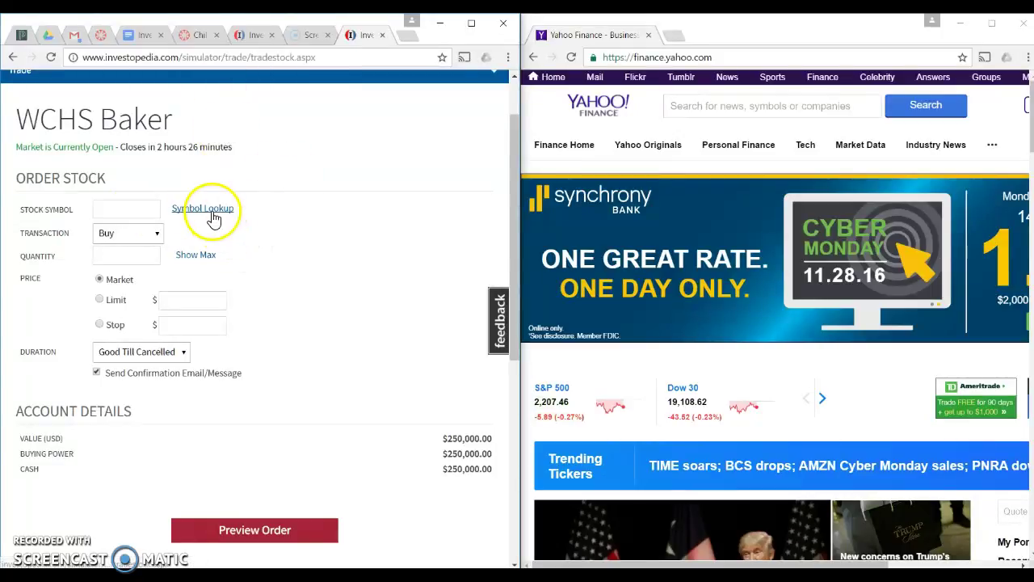
scroll(351, 335, down, 2)
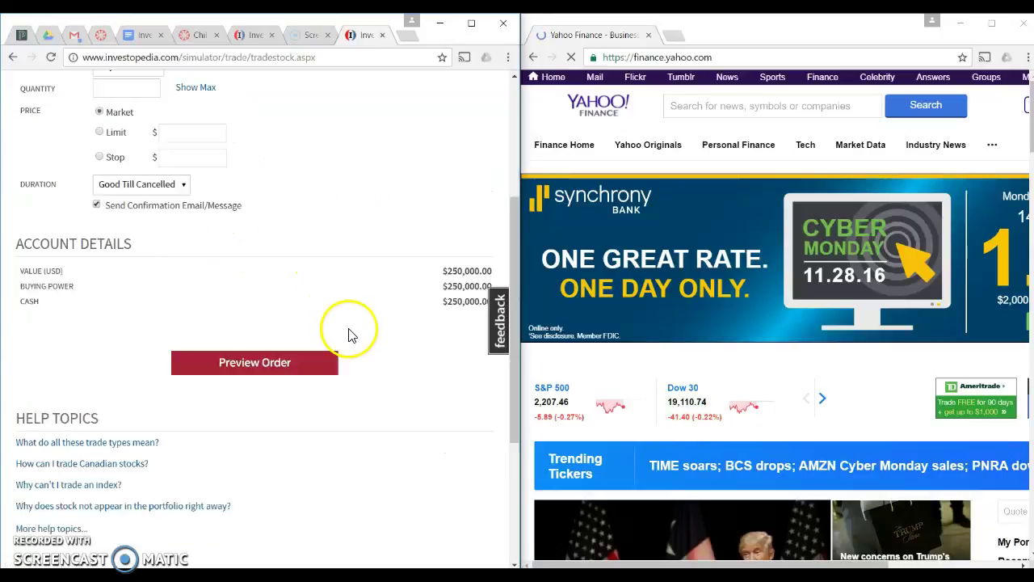
scroll(348, 335, down, 3)
scroll(346, 334, up, 6)
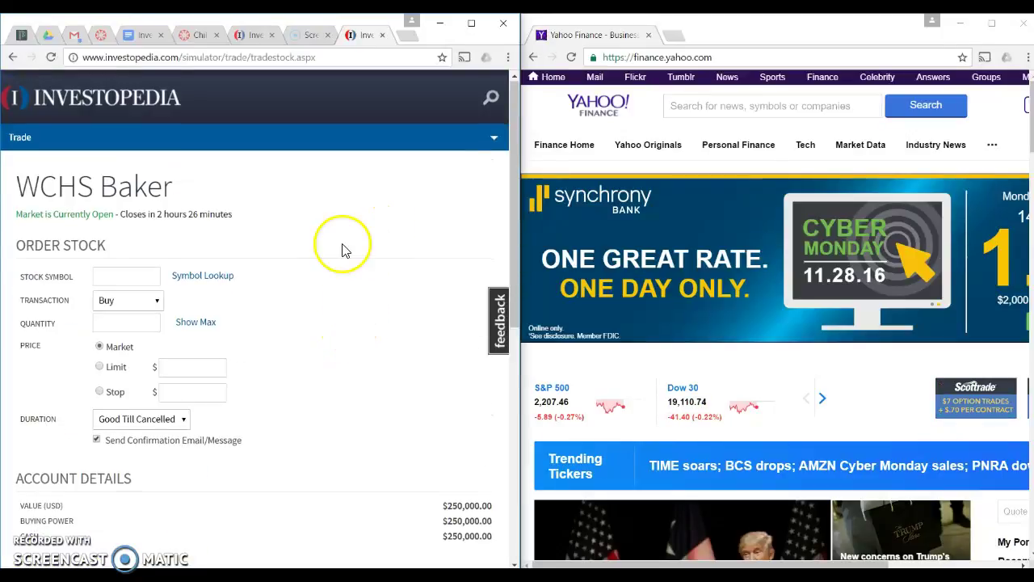
scroll(307, 237, down, 2)
scroll(299, 238, up, 2)
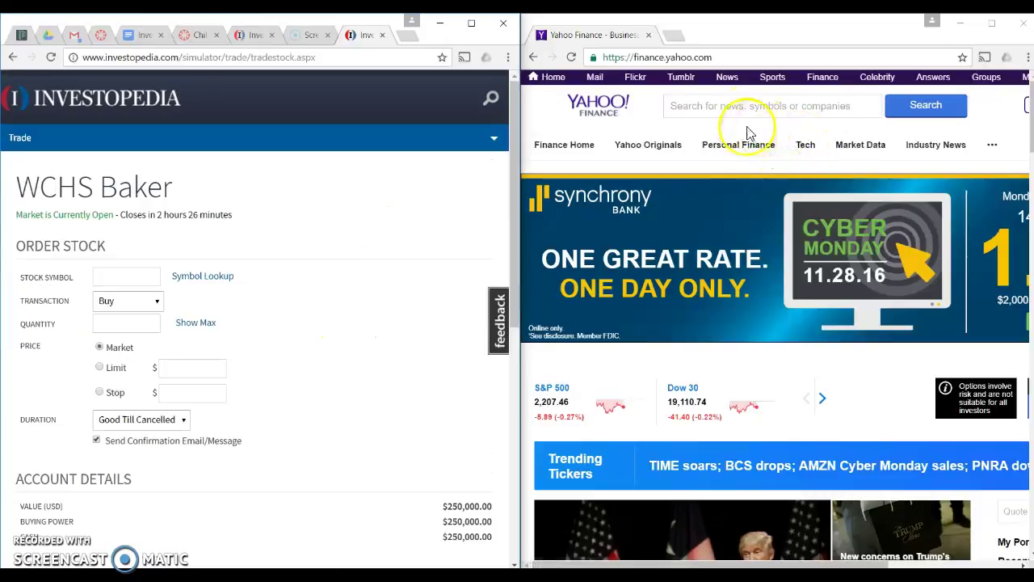
Search Yahoo Finance for "goog" and open the quote for GOOG, Alphabet Inc. on NASDAQ
click(758, 108)
text(google)
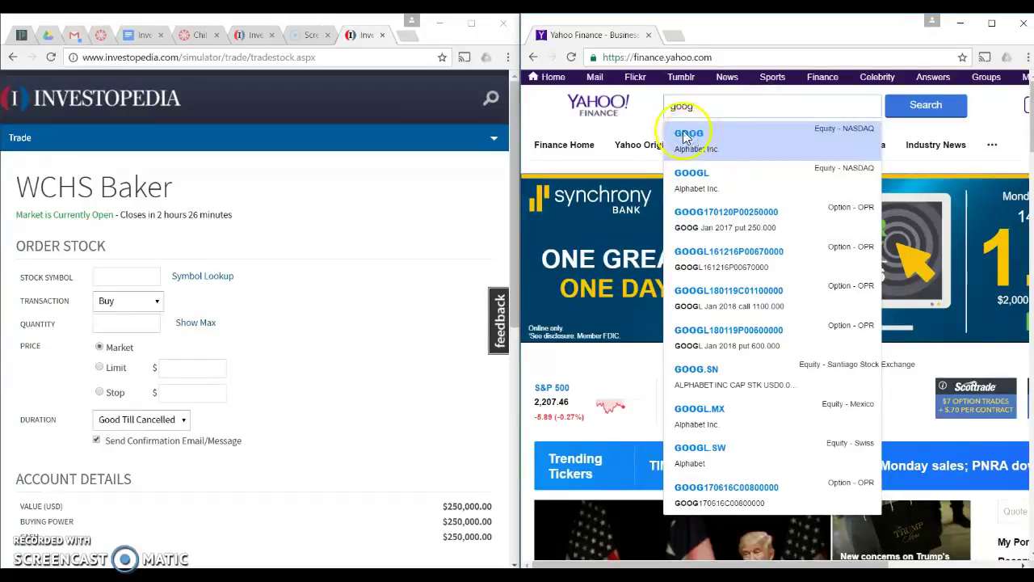
text(l)
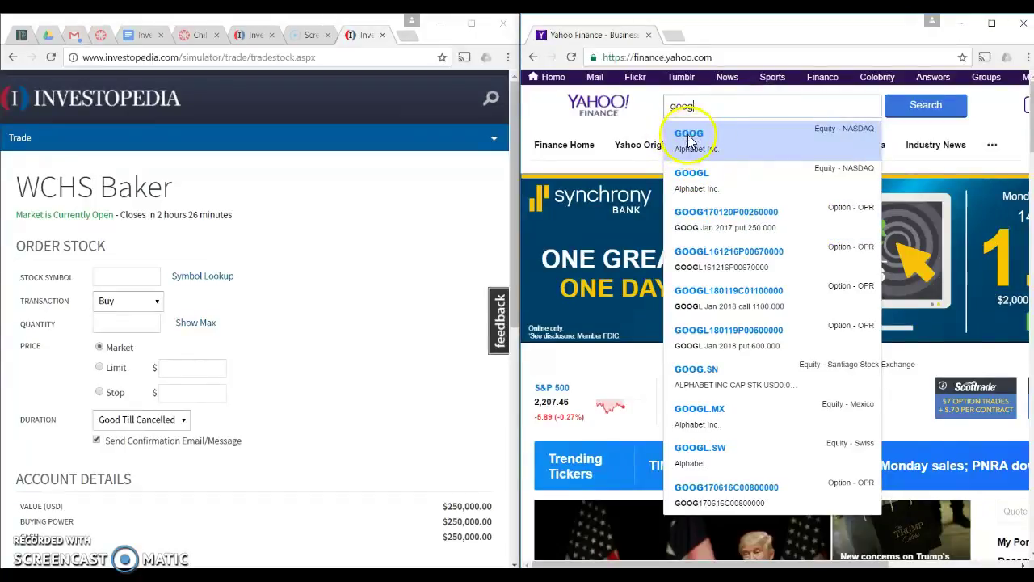
click(689, 140)
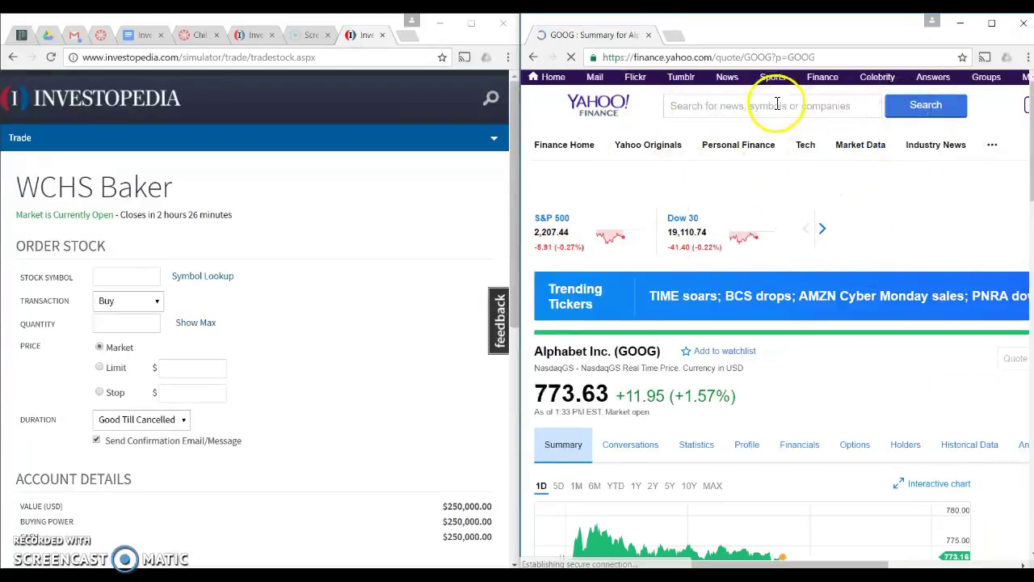
Examine Alphabet's share price, one-day chart and summary statistics with the quote page zoomed out to fit its window
scroll(687, 424, down, 2)
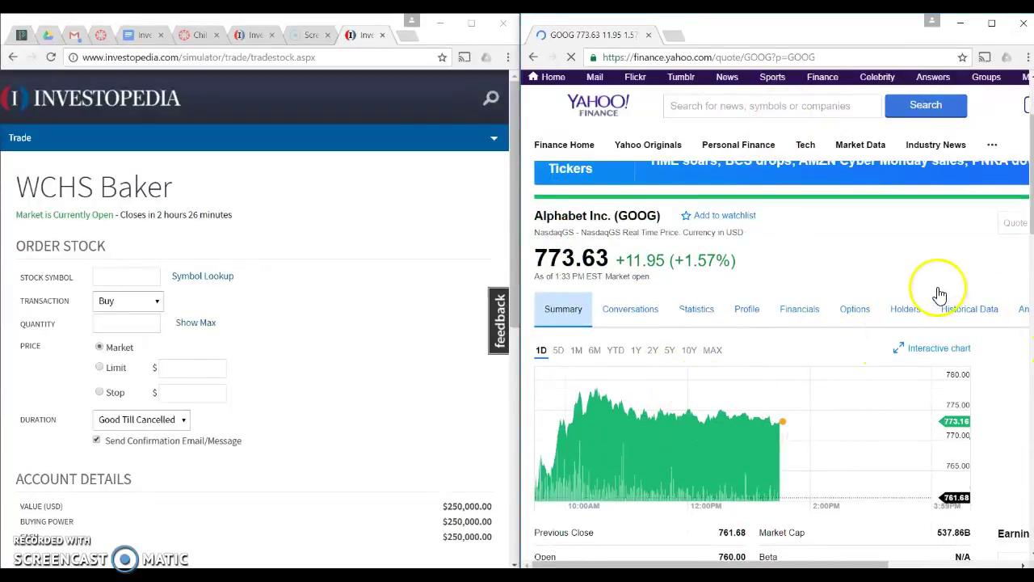
scroll(933, 287, down, 1)
key(ctrl+minus)
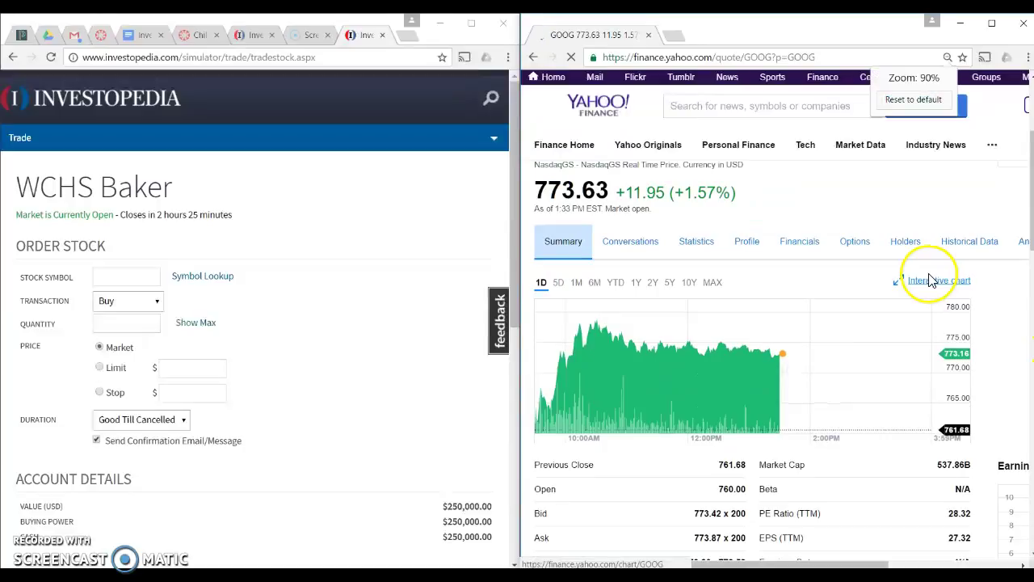
key(ctrl+minus)
key(ctrl+minus)
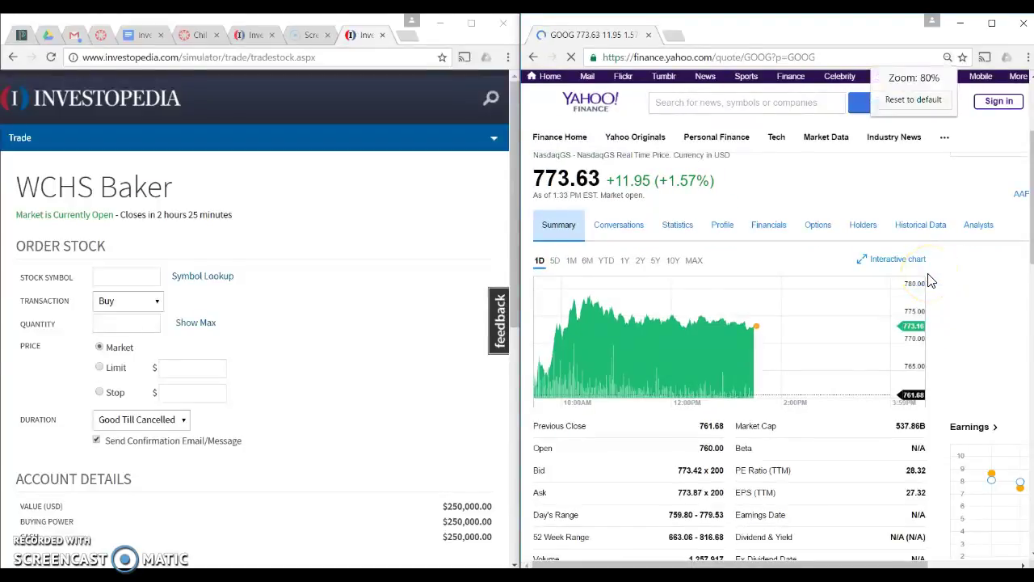
key(ctrl+minus)
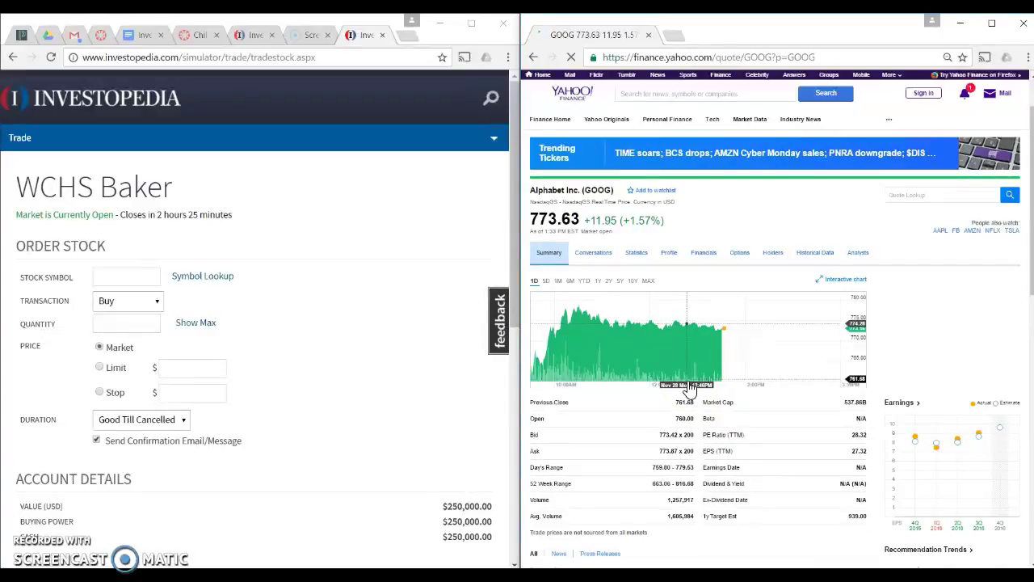
click(634, 318)
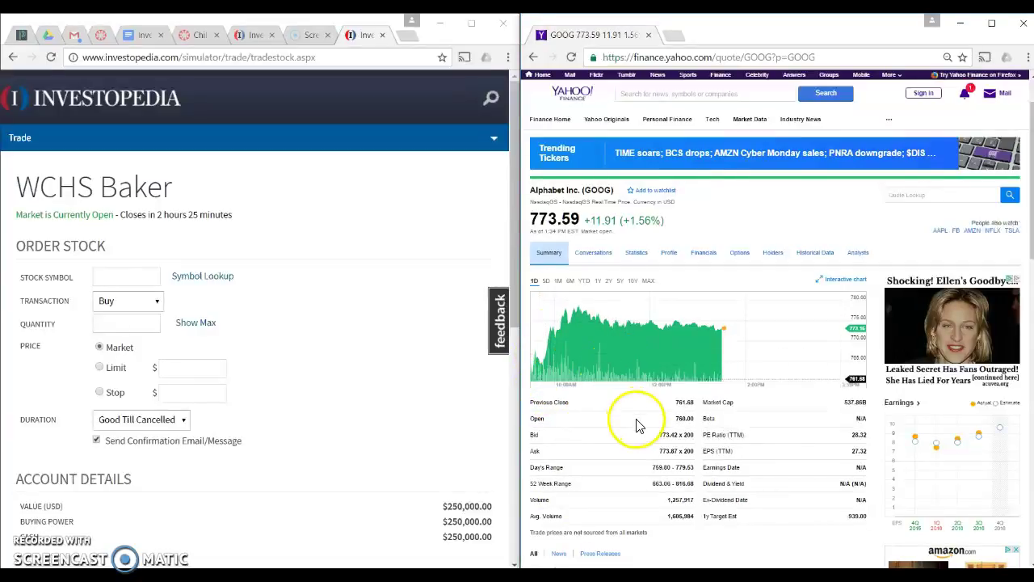
scroll(642, 426, down, 1)
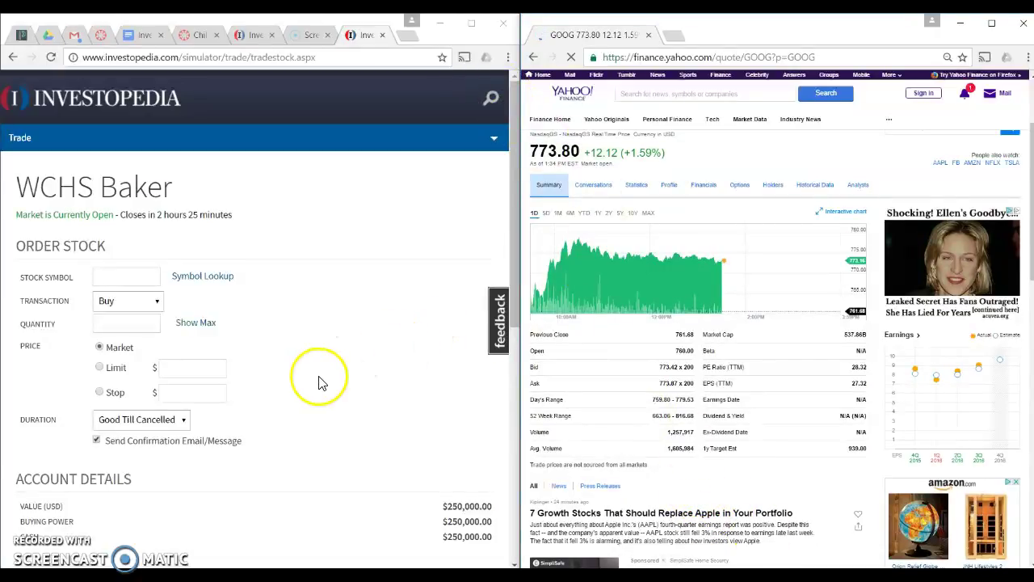
scroll(614, 371, up, 2)
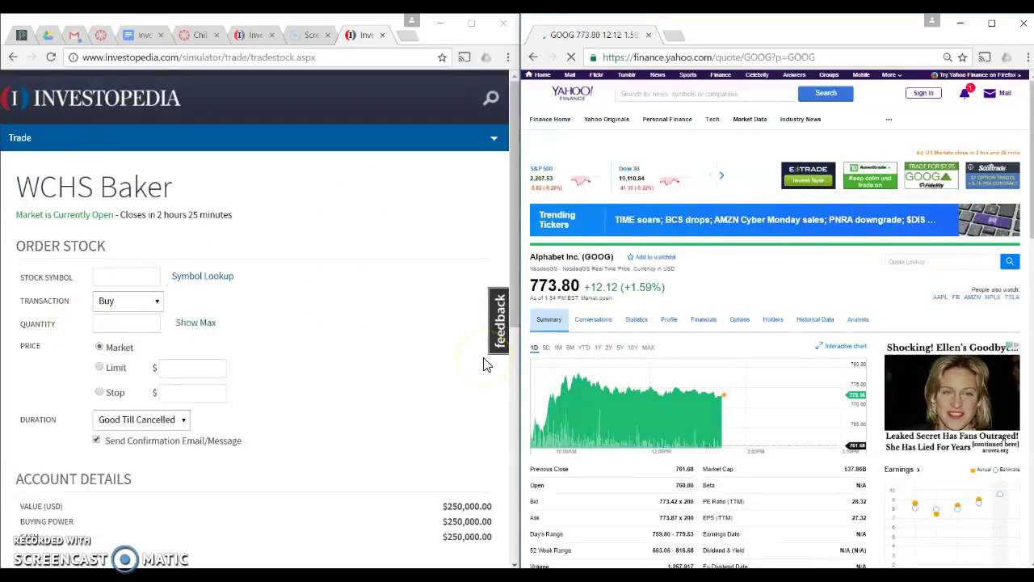
Set the order's stock symbol to GOOG, choosing the Alphabet Inc suggestion in the Order Stock form
click(119, 279)
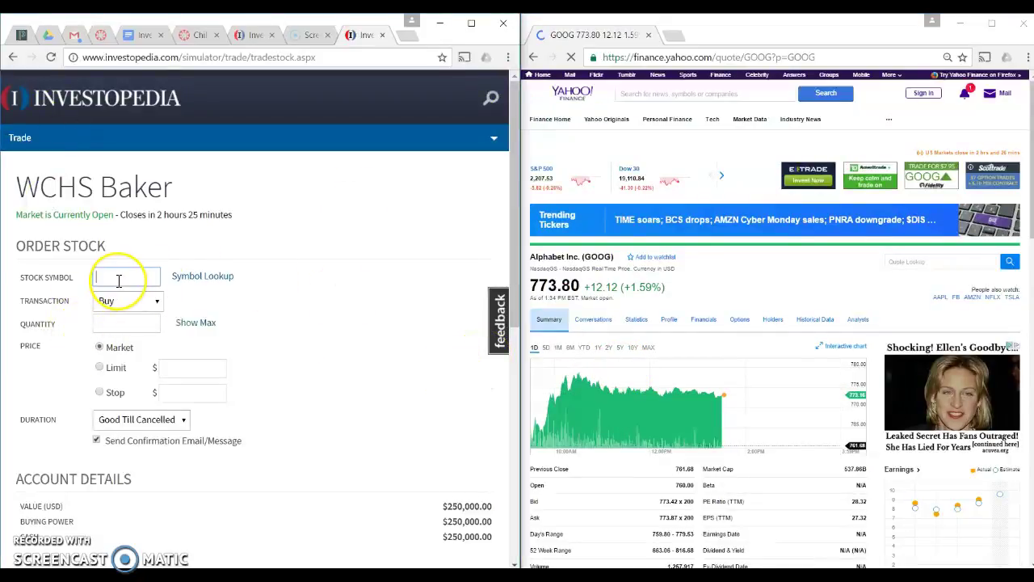
text(Goo)
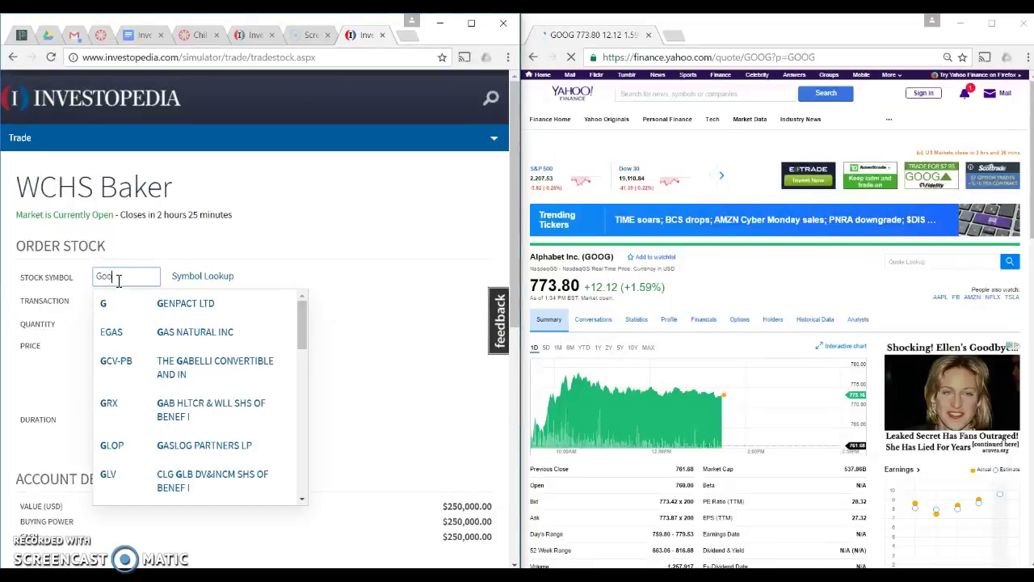
text(g)
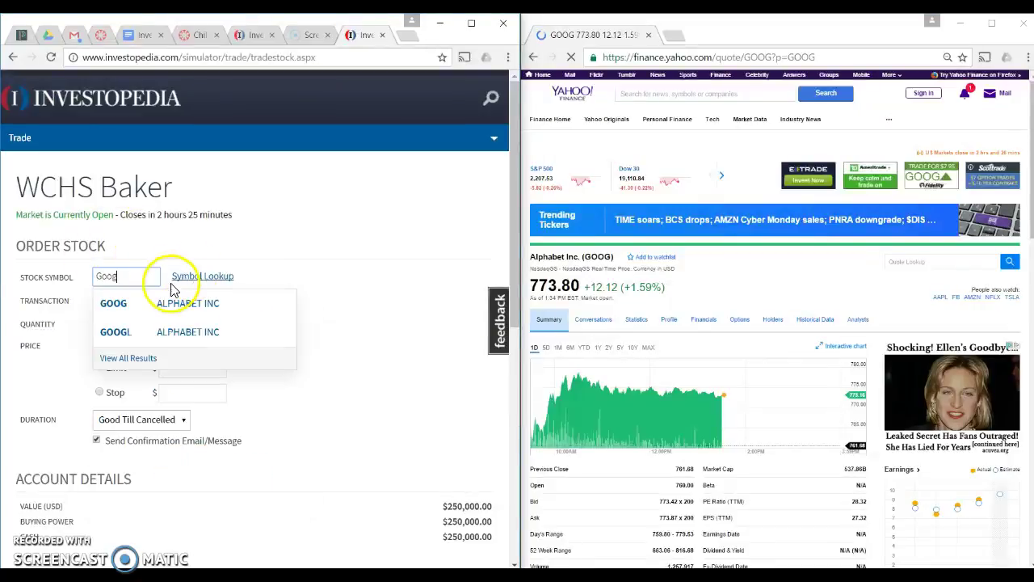
click(123, 311)
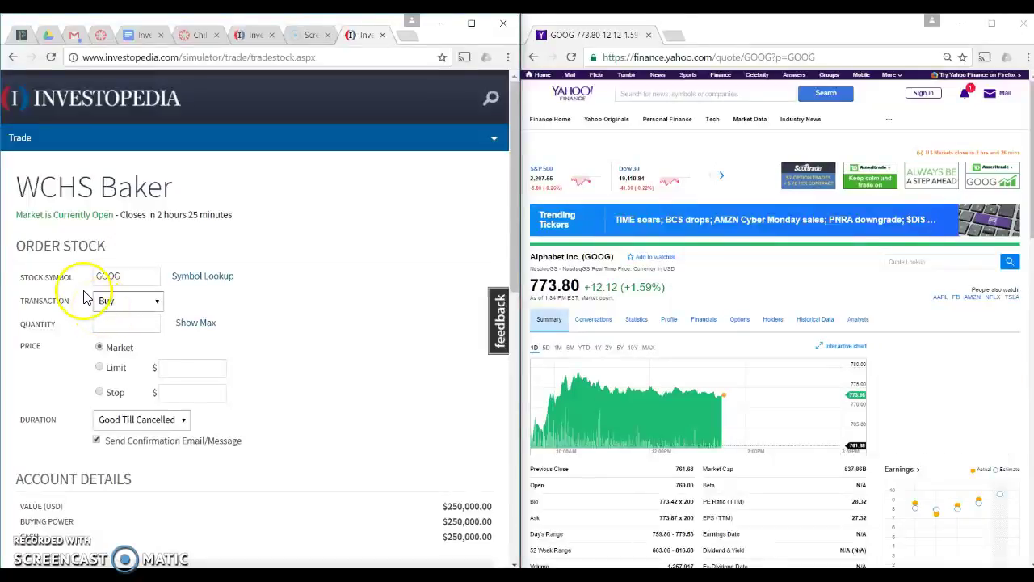
Switch to Calculator and divide 2500 by 774 to work out the GOOG order quantity, closing the calculator when done
click(127, 324)
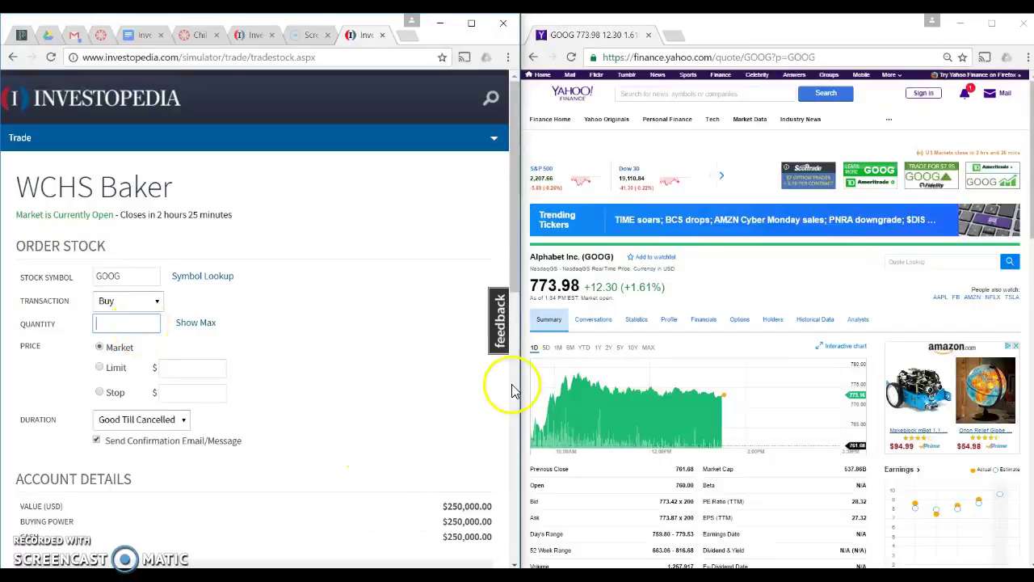
drag(585, 288, 535, 290)
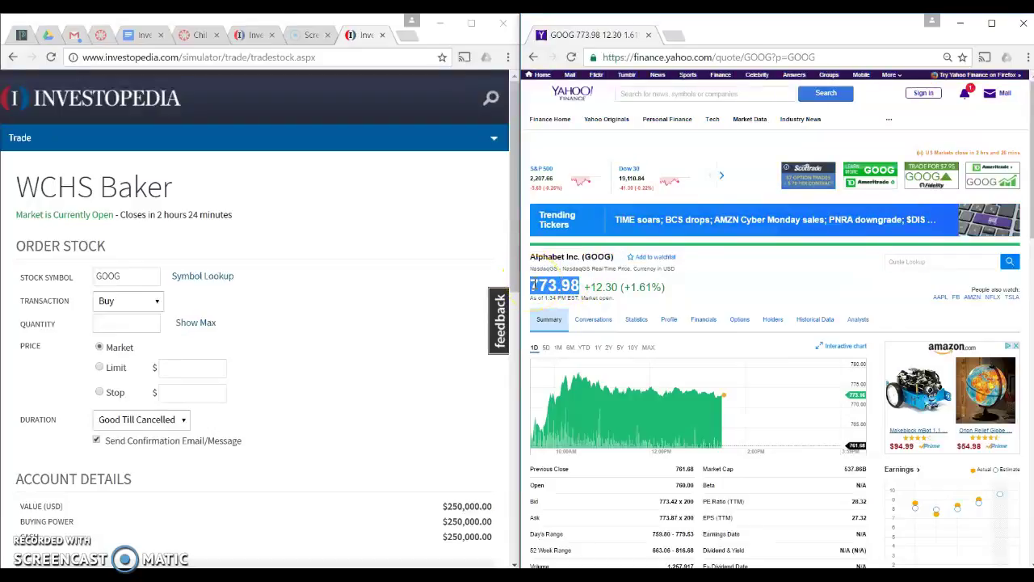
click(409, 371)
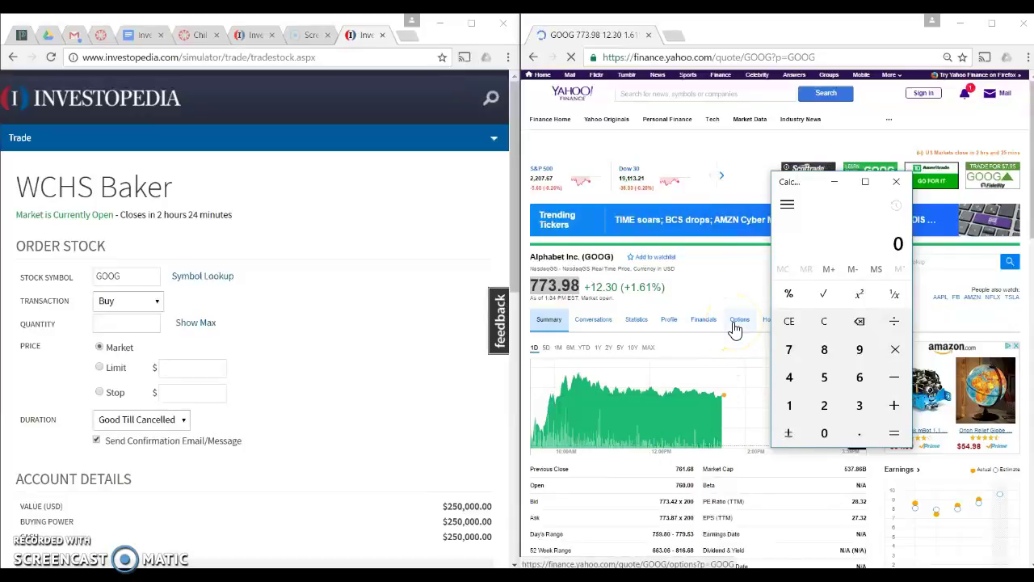
text(500)
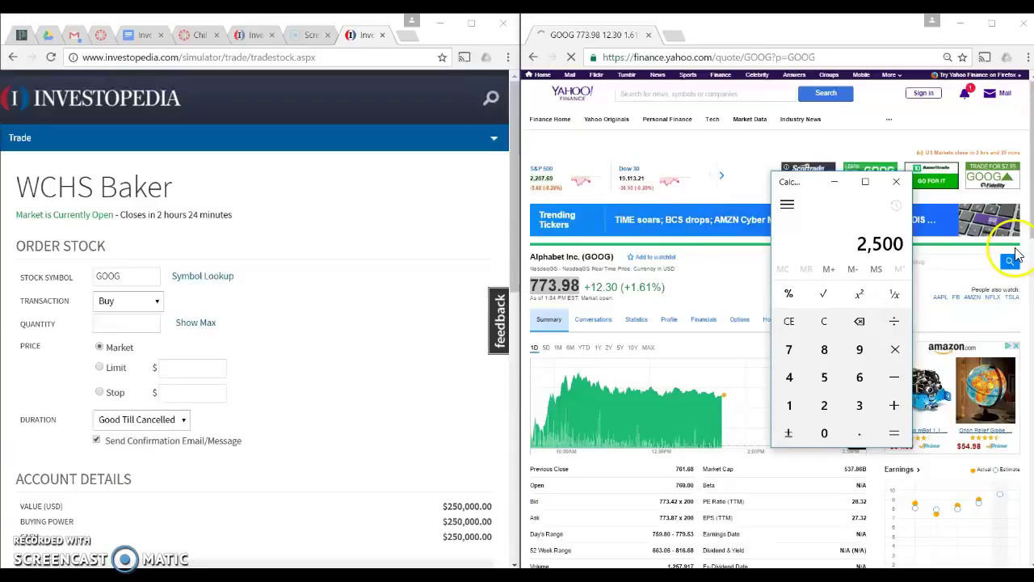
click(894, 321)
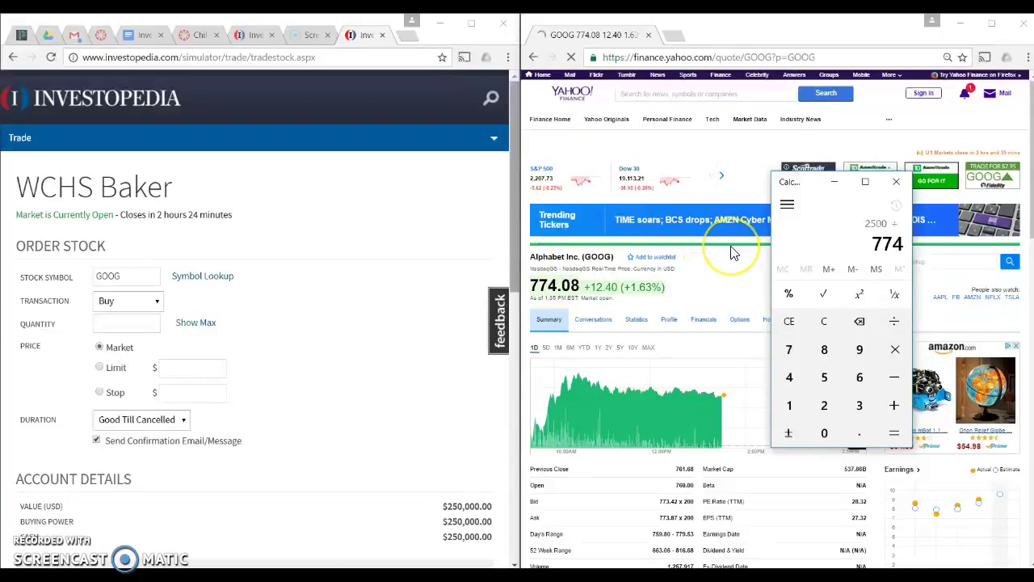
key(Return)
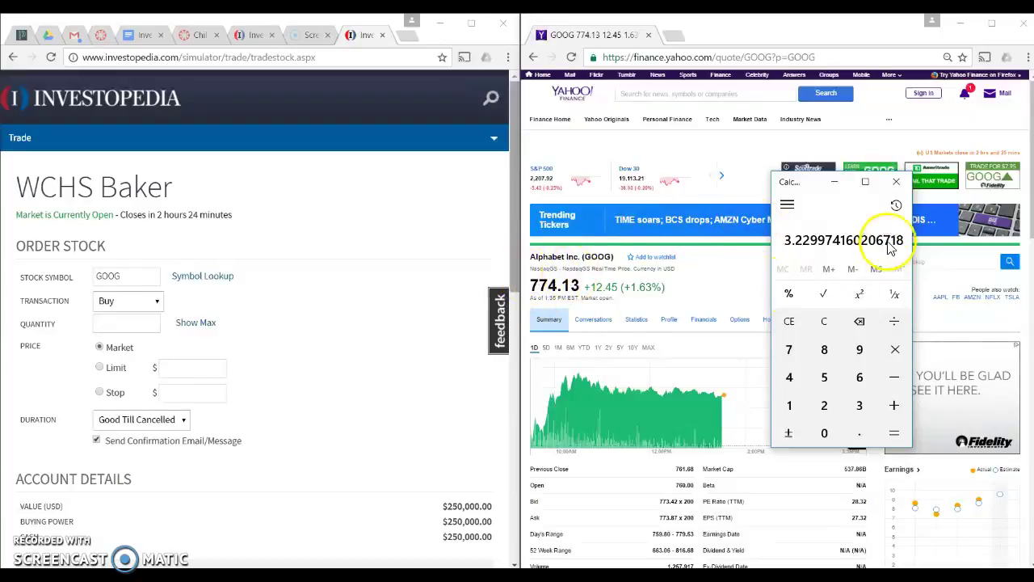
click(895, 181)
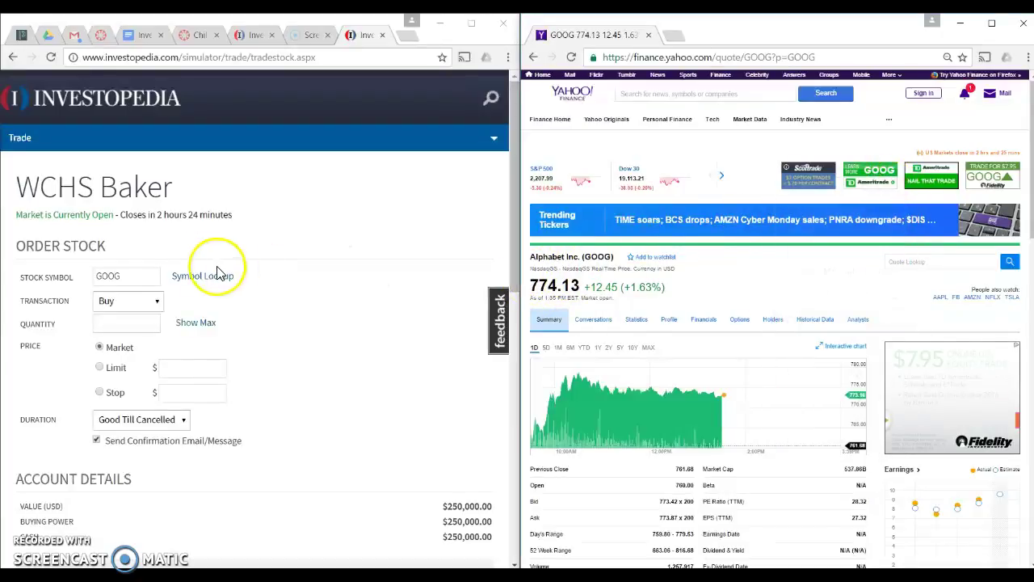
Set the order quantity to 3, keep the duration at Good Till Cancelled, and turn off the confirmation email/message
click(113, 322)
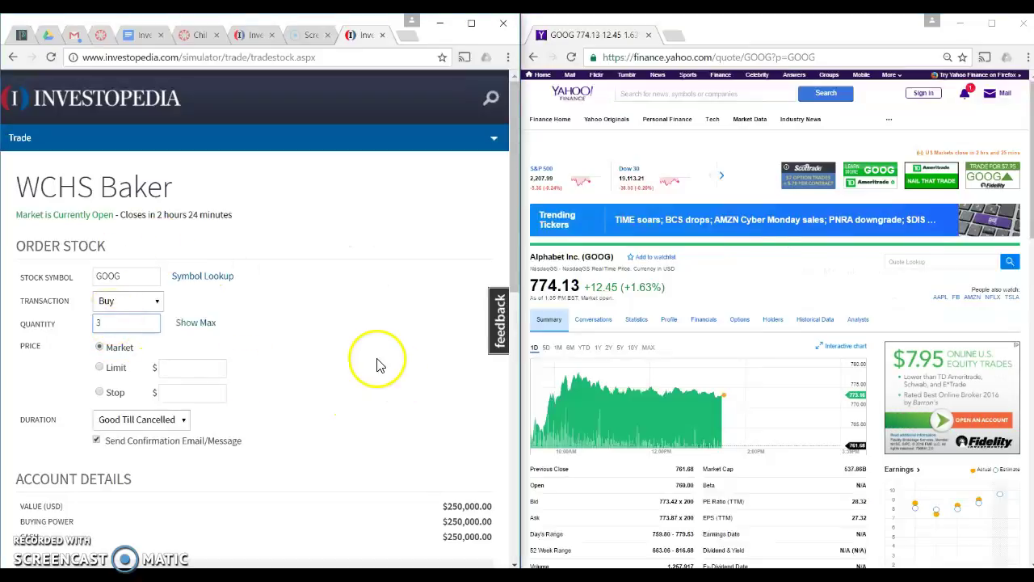
scroll(162, 356, down, 1)
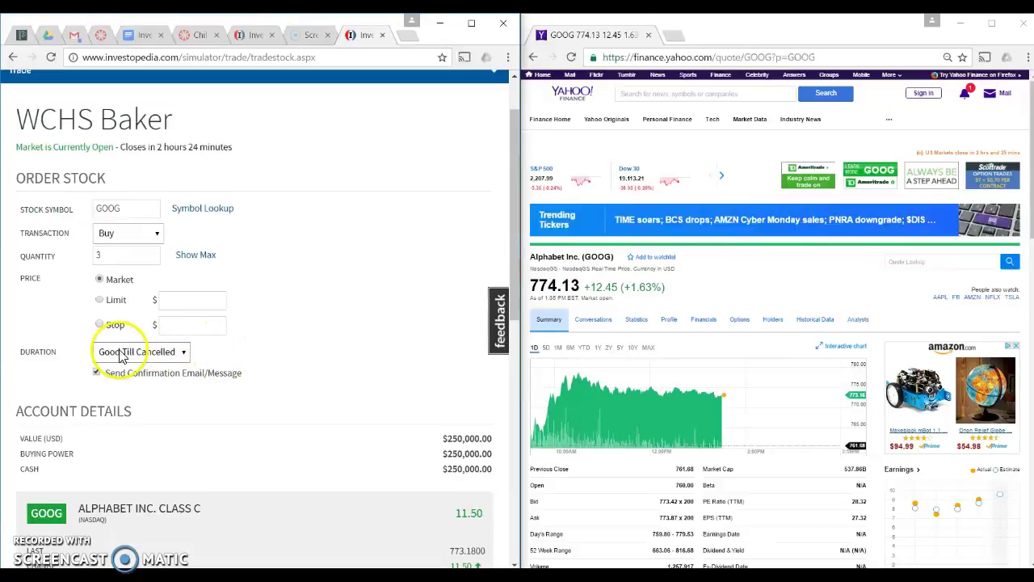
scroll(121, 360, down, 1)
click(162, 284)
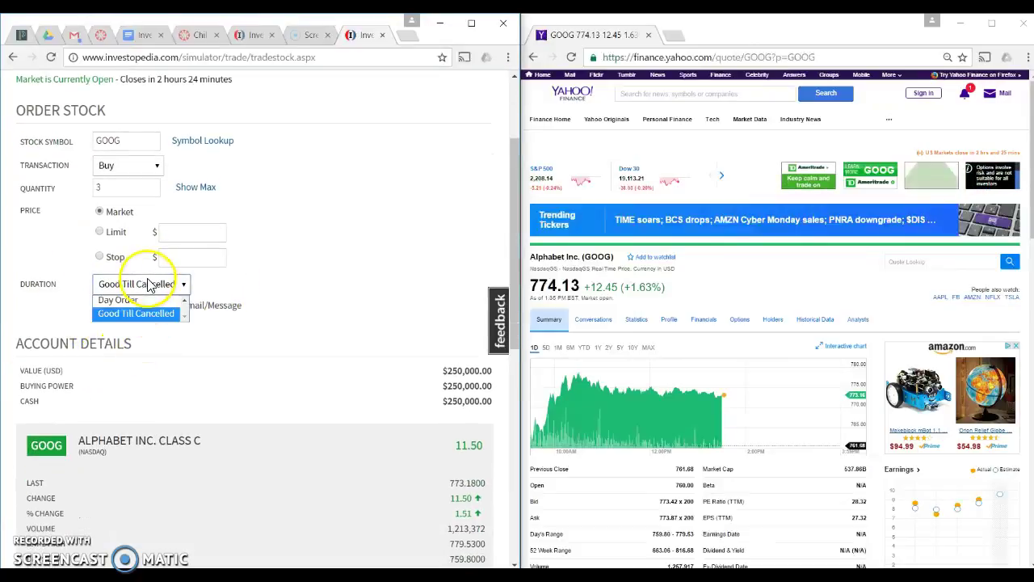
click(206, 305)
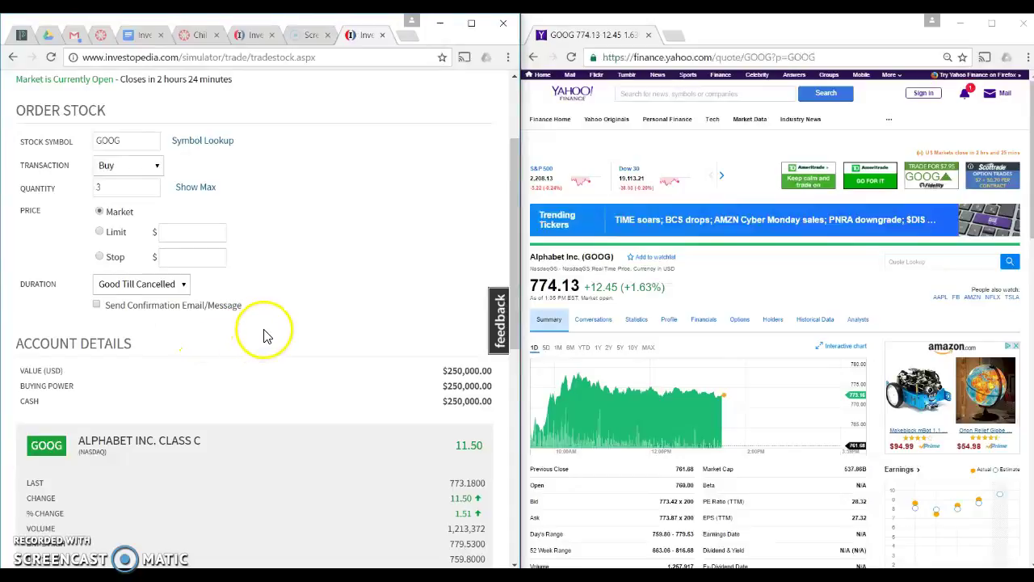
Review the order settings and Alphabet Inc. Class C quote details, and open the order preview
scroll(267, 335, down, 2)
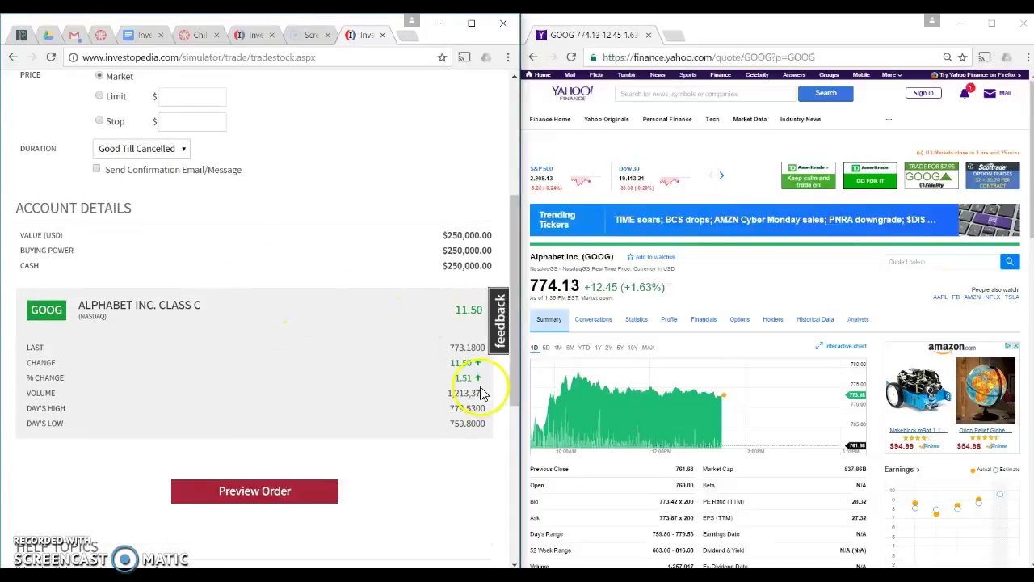
drag(480, 347, 439, 347)
click(457, 345)
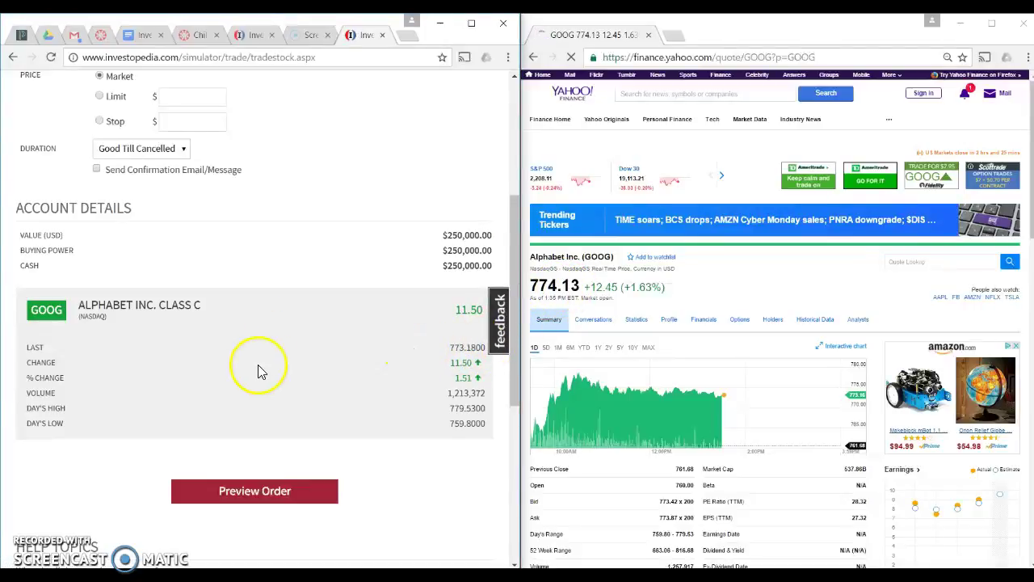
scroll(141, 440, up, 1)
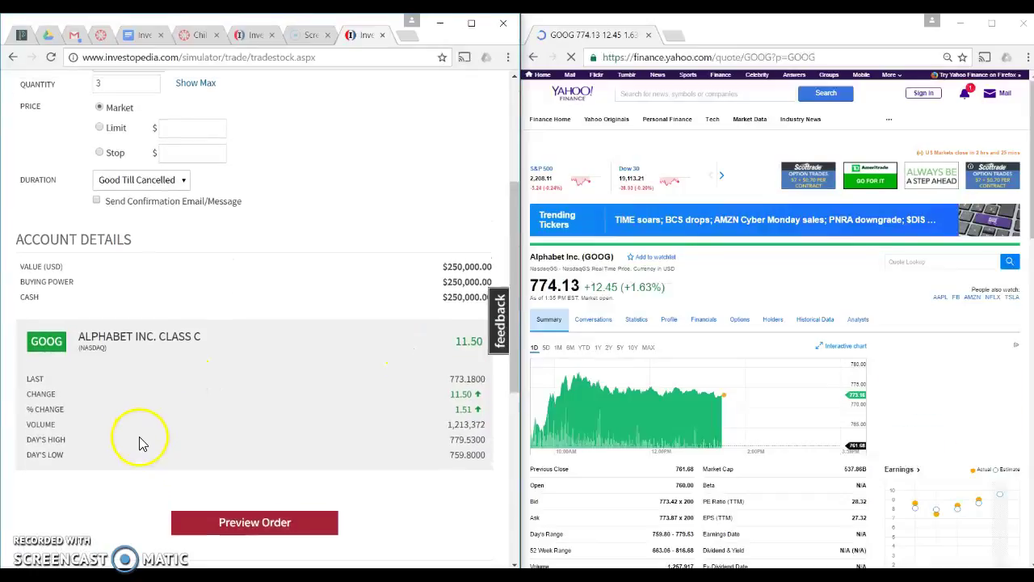
scroll(140, 439, down, 3)
scroll(139, 435, up, 3)
scroll(139, 433, up, 3)
scroll(138, 427, down, 4)
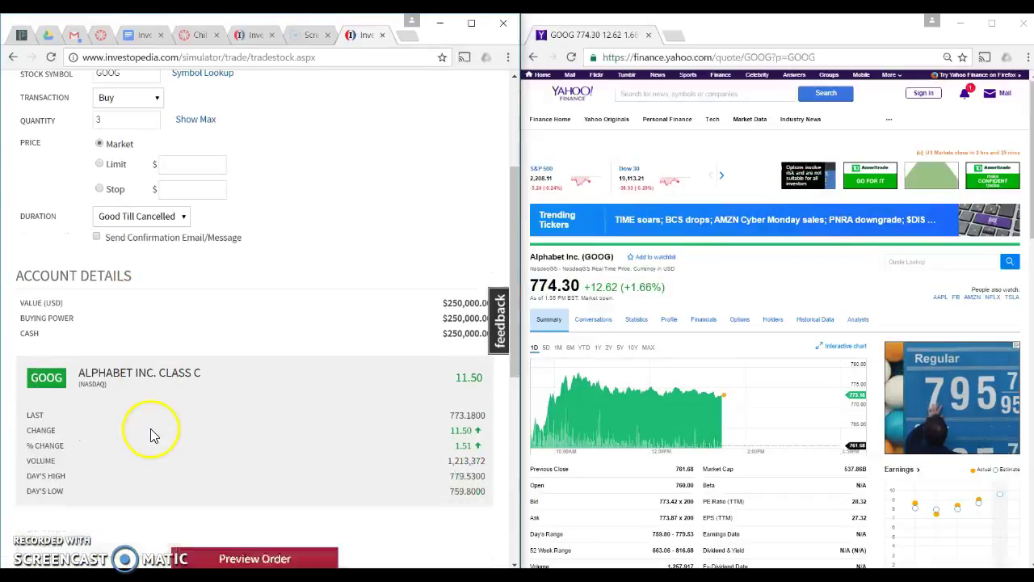
click(263, 497)
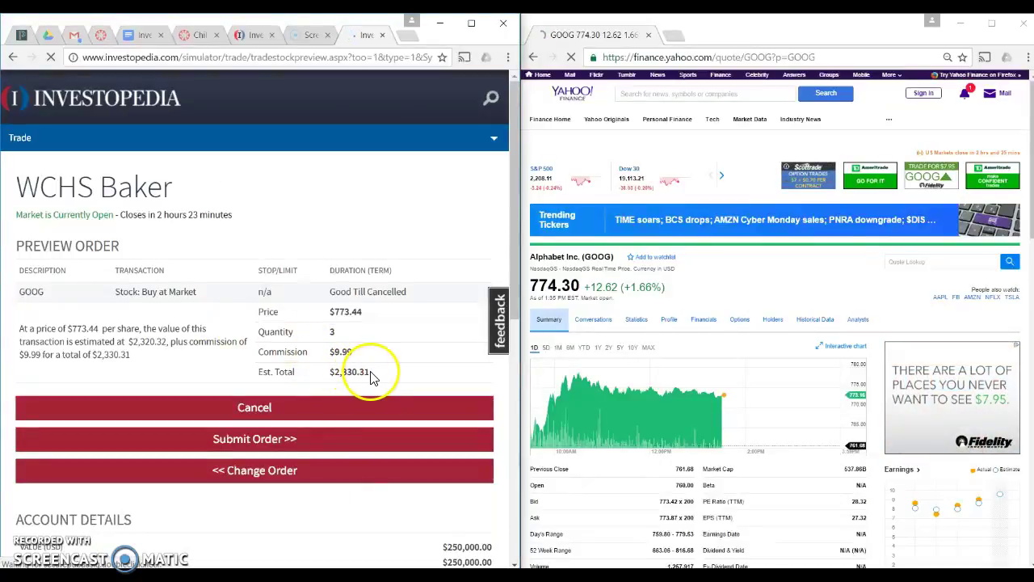
Check the price, commission and estimated total in the GOOG order preview, and submit the order
drag(365, 371, 317, 378)
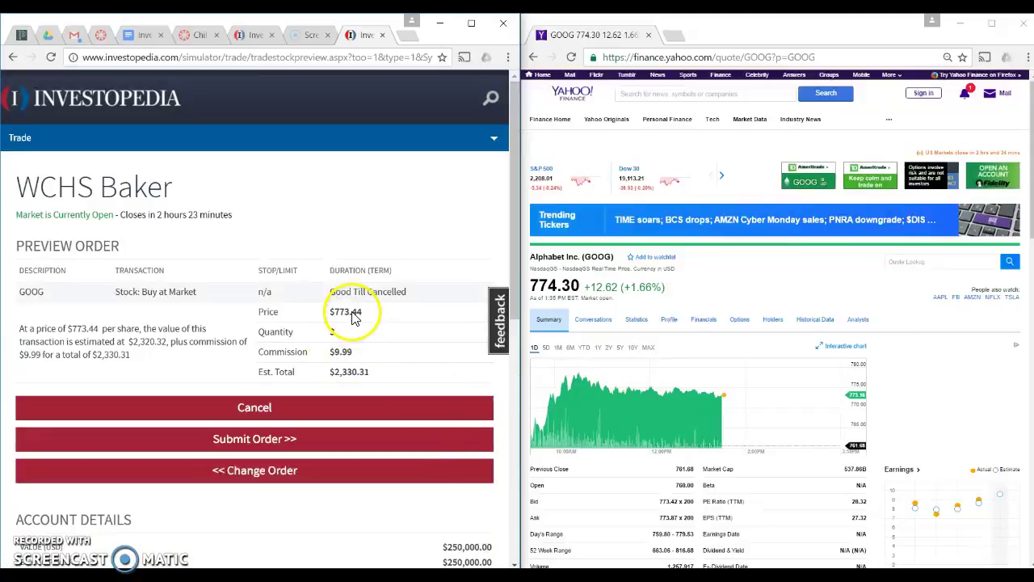
drag(365, 312, 321, 353)
drag(373, 373, 322, 374)
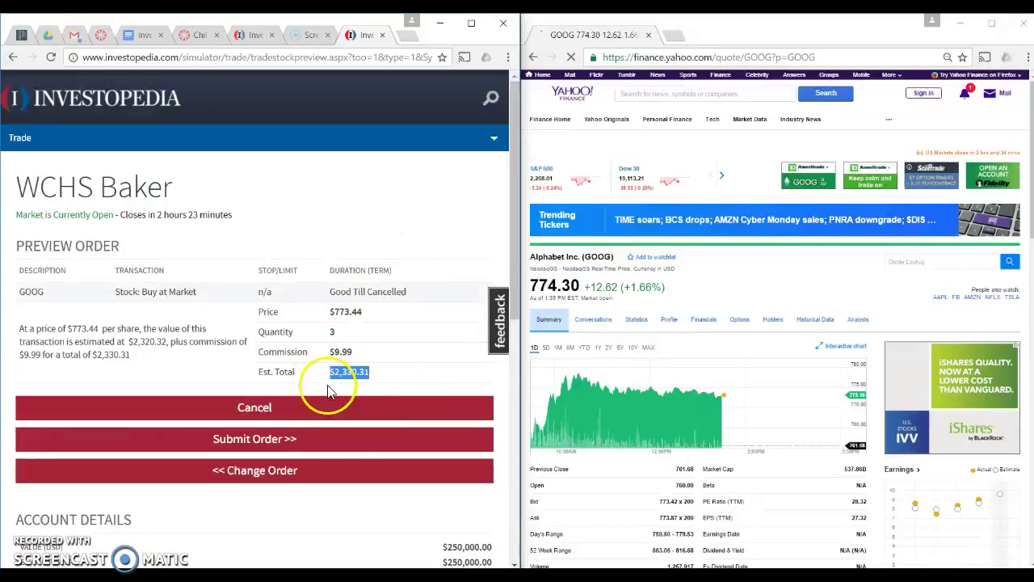
click(181, 437)
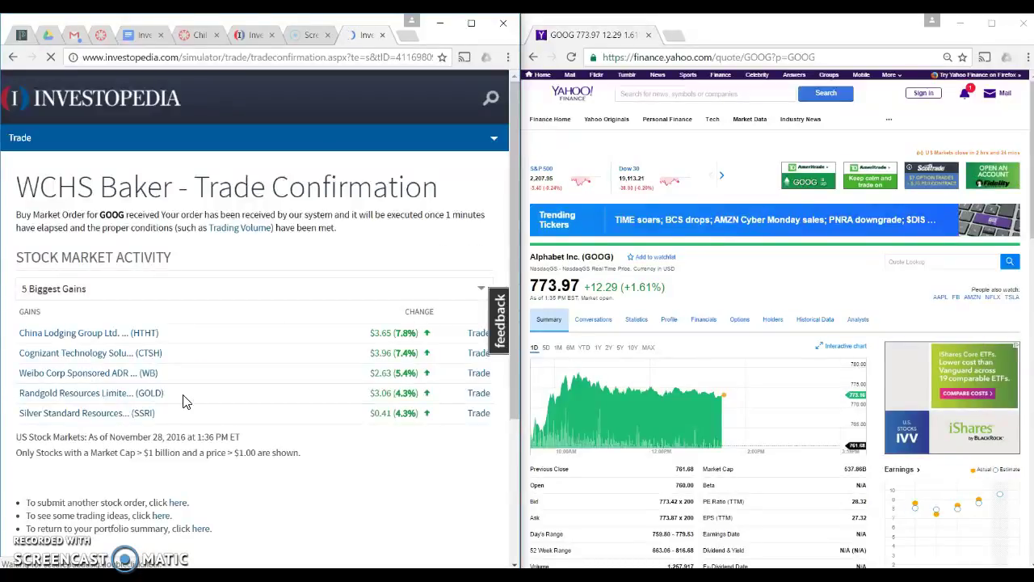
Close the Yahoo Finance window, maximize the simulator window, and read the trade confirmation message for the GOOG order
click(1025, 28)
click(1024, 28)
click(472, 23)
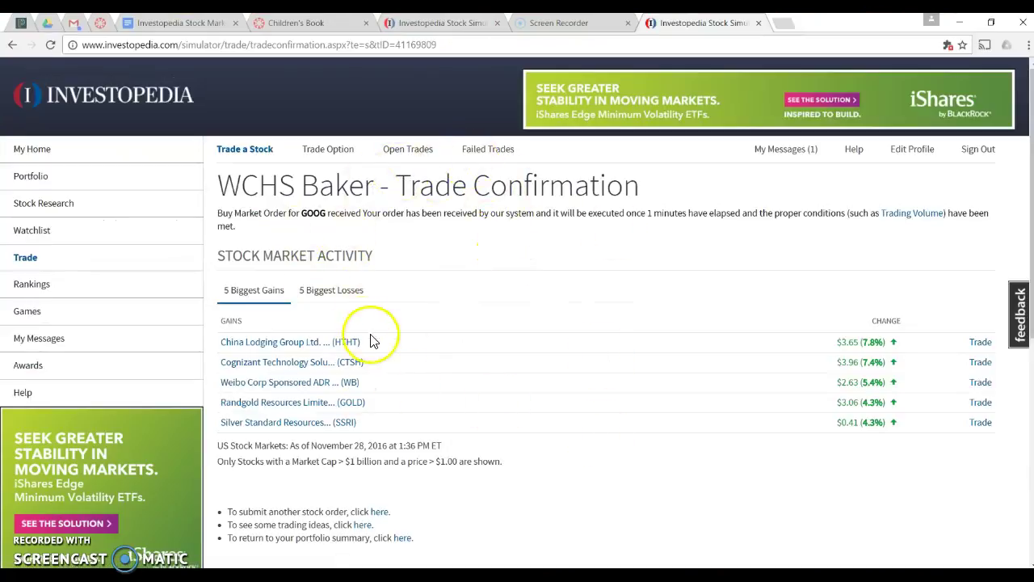
drag(401, 213, 689, 212)
click(700, 238)
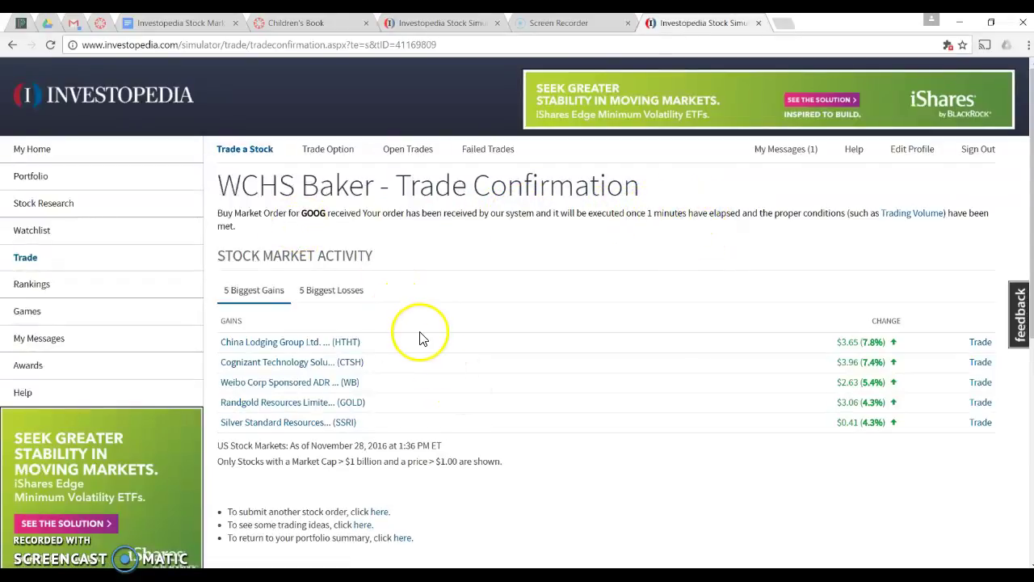
Open the portfolio and examine its account value, buying power, cash and pending GOOG order
scroll(377, 323, down, 1)
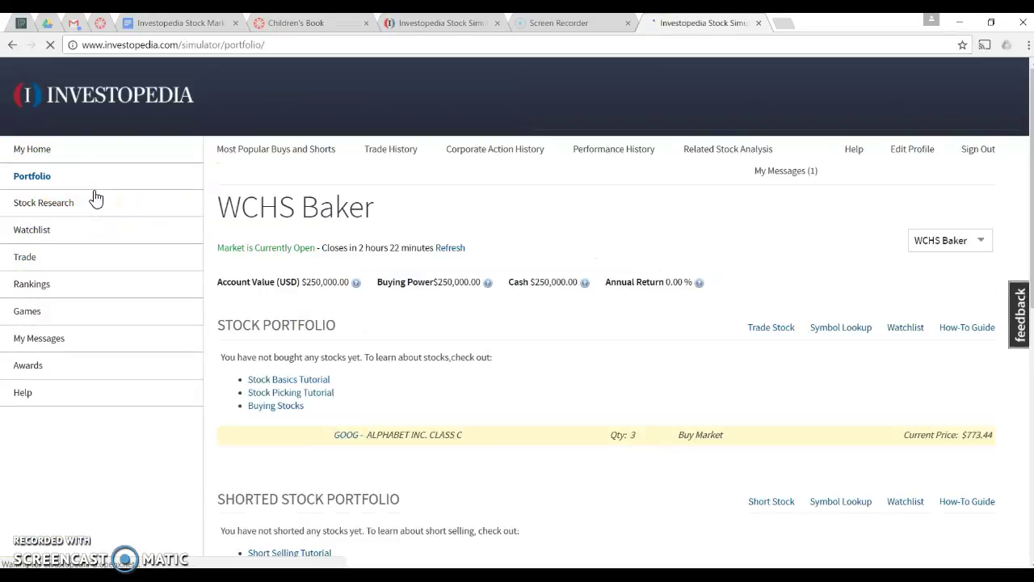
scroll(764, 431, down, 1)
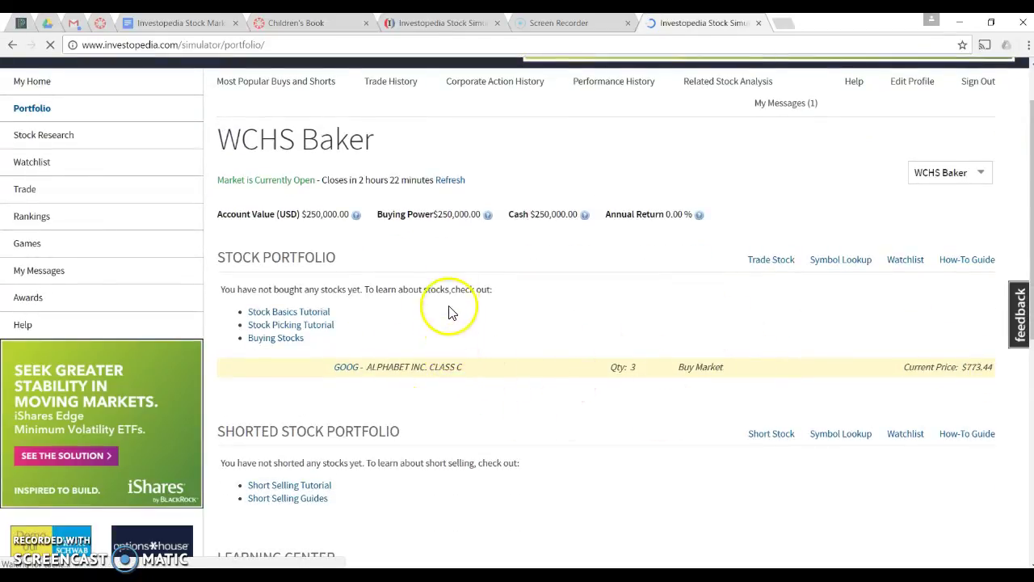
drag(475, 215, 420, 219)
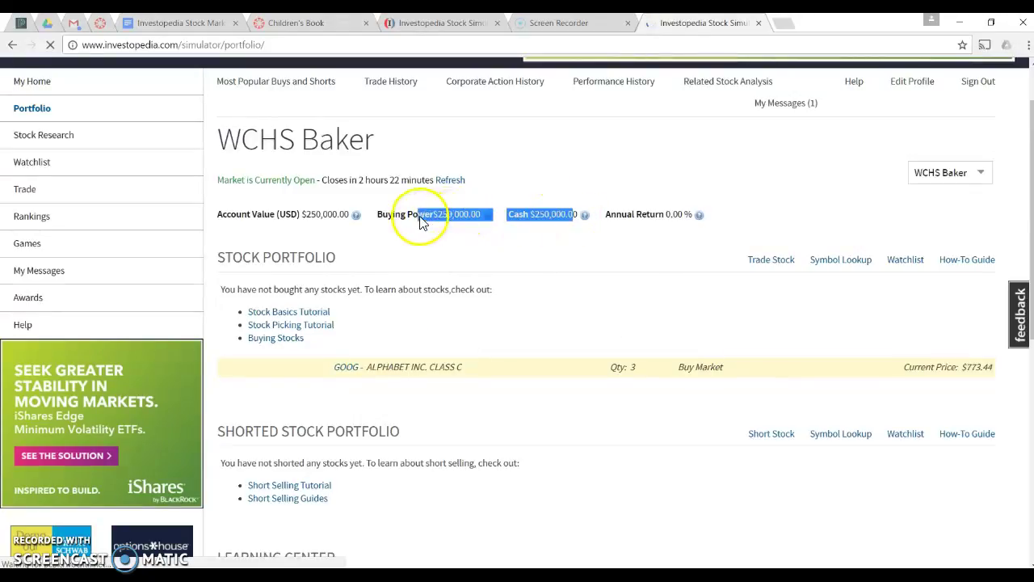
click(515, 296)
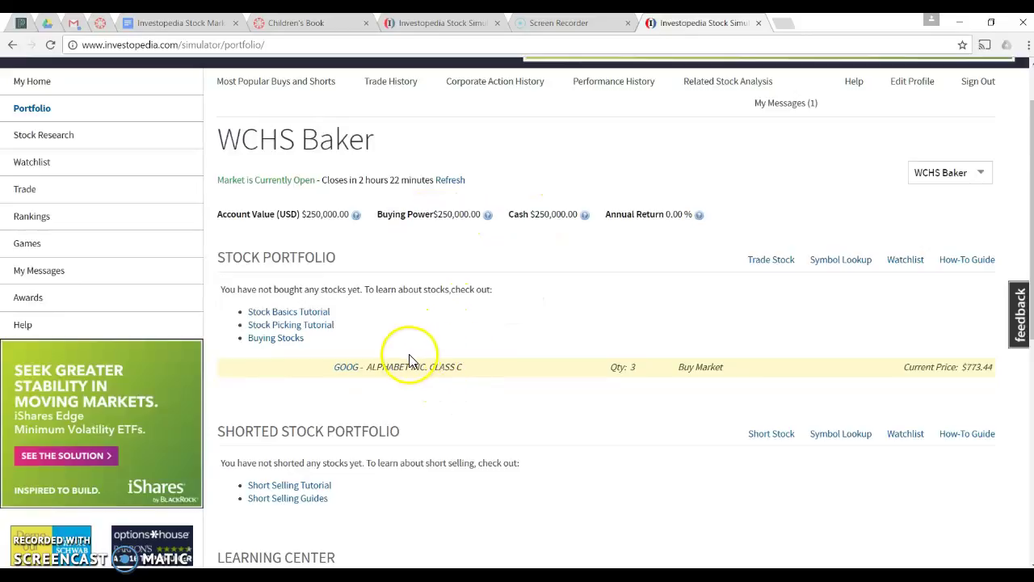
scroll(372, 347, up, 1)
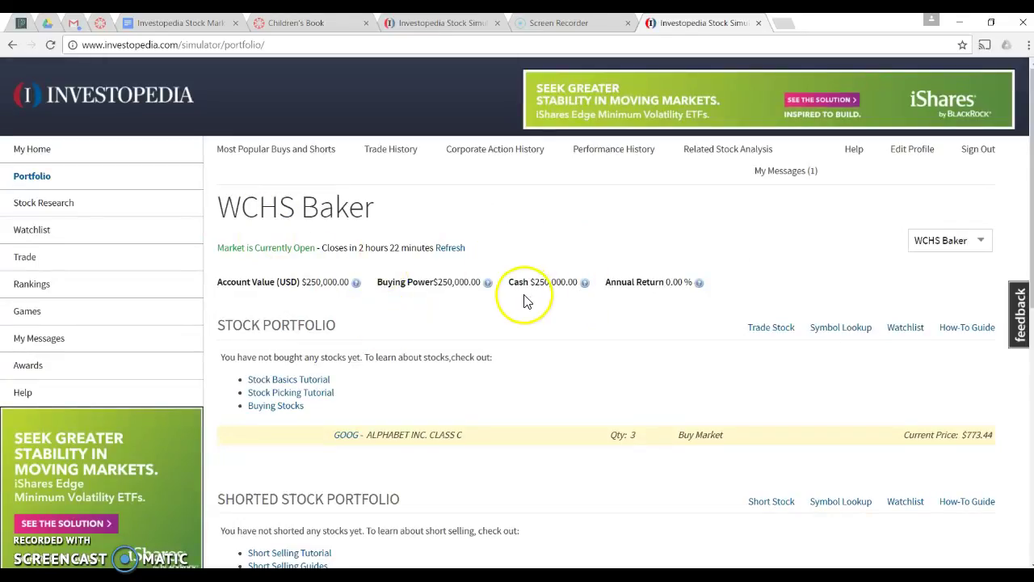
drag(350, 283, 317, 289)
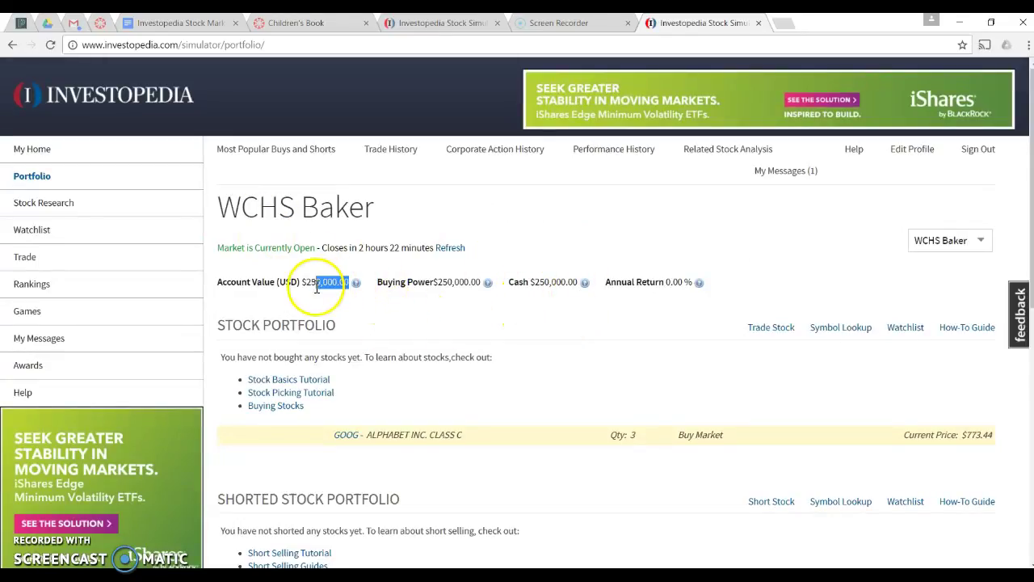